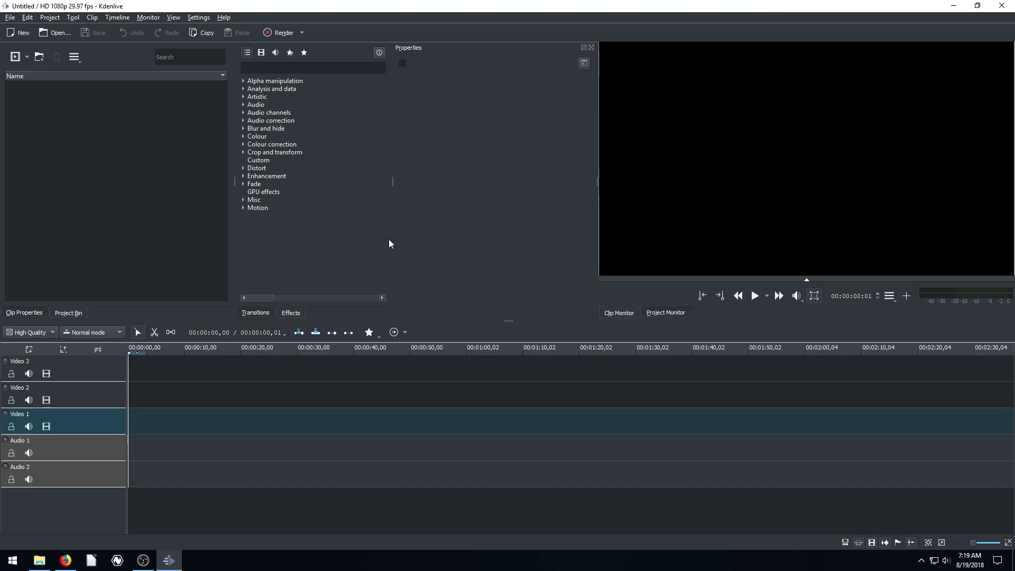
# - Import Parrot - 9219 from Downloads into the Project Bin, then minimize File Explorer
pyautogui.click(40, 560)
pyautogui.click(399, 205)
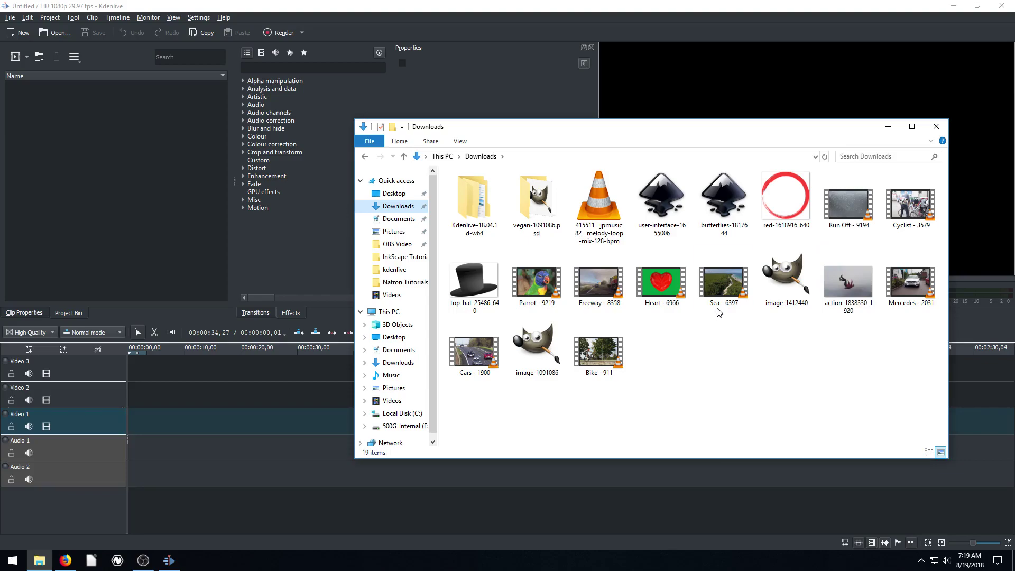
pyautogui.moveTo(544, 290); pyautogui.dragTo(125, 231)
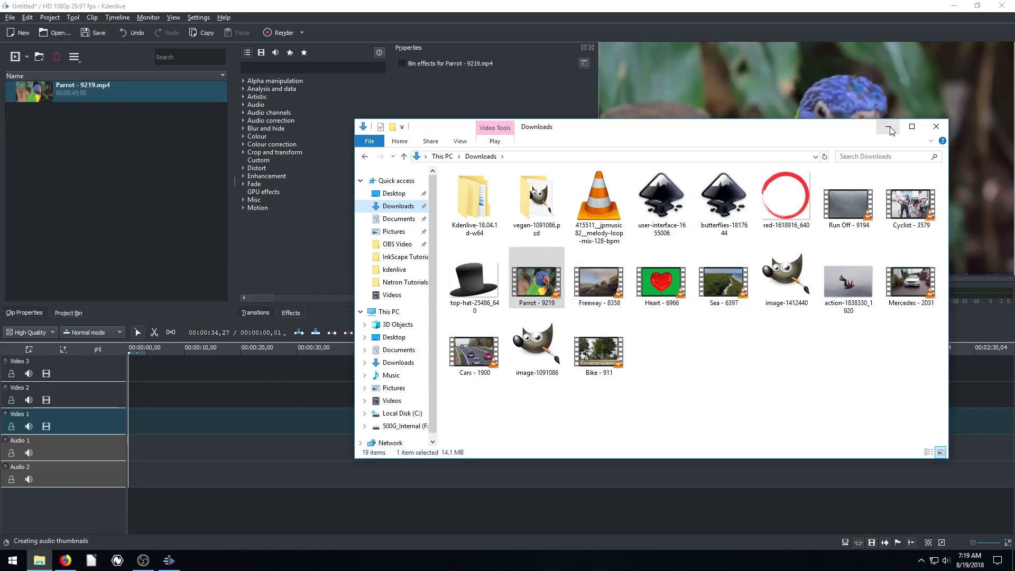
pyautogui.click(888, 126)
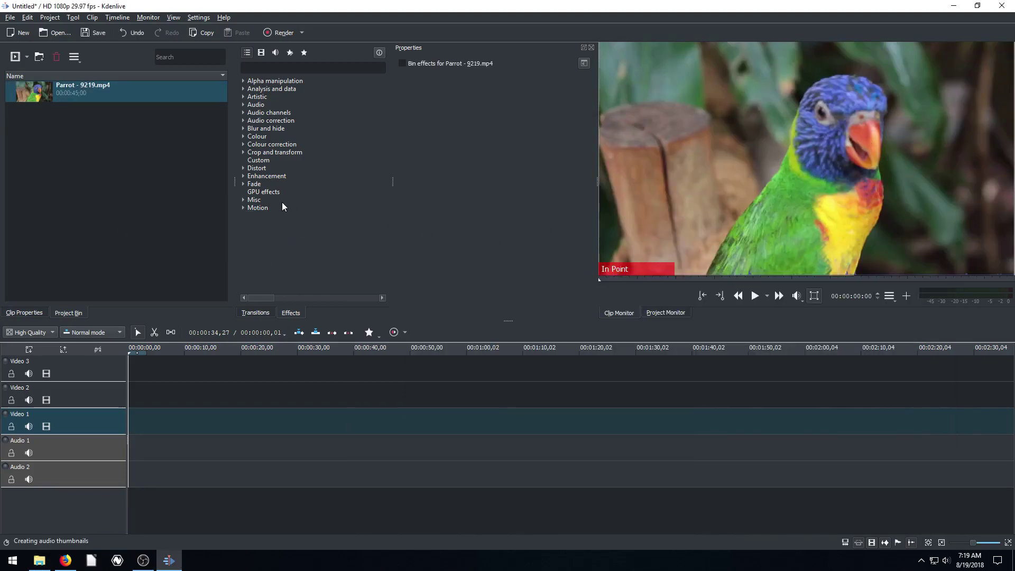
# - Place Parrot - 9219.mp4 at 0 on Video 1 and preview its first seconds
pyautogui.moveTo(33, 91); pyautogui.dragTo(129, 421)
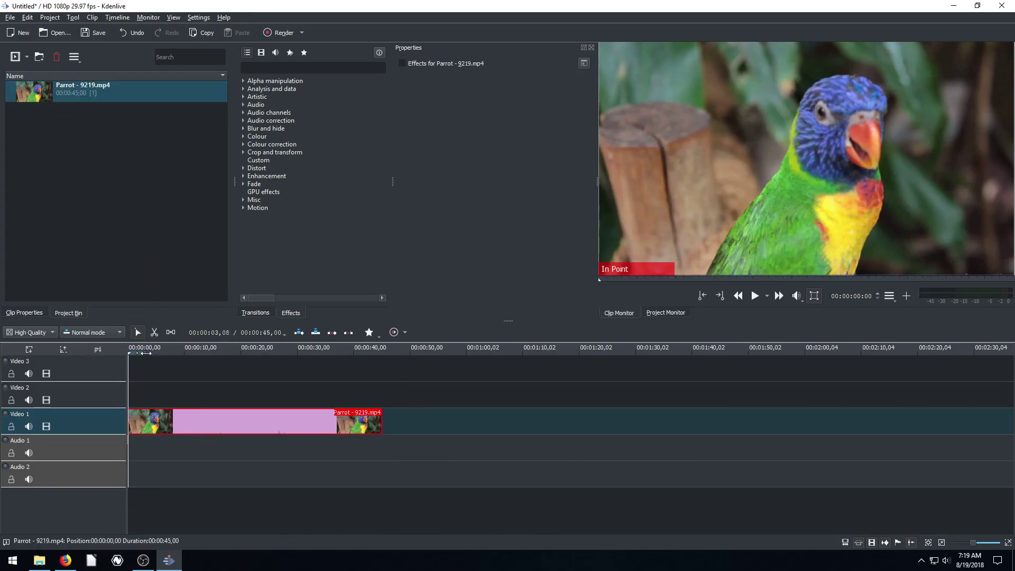
pyautogui.click(133, 353)
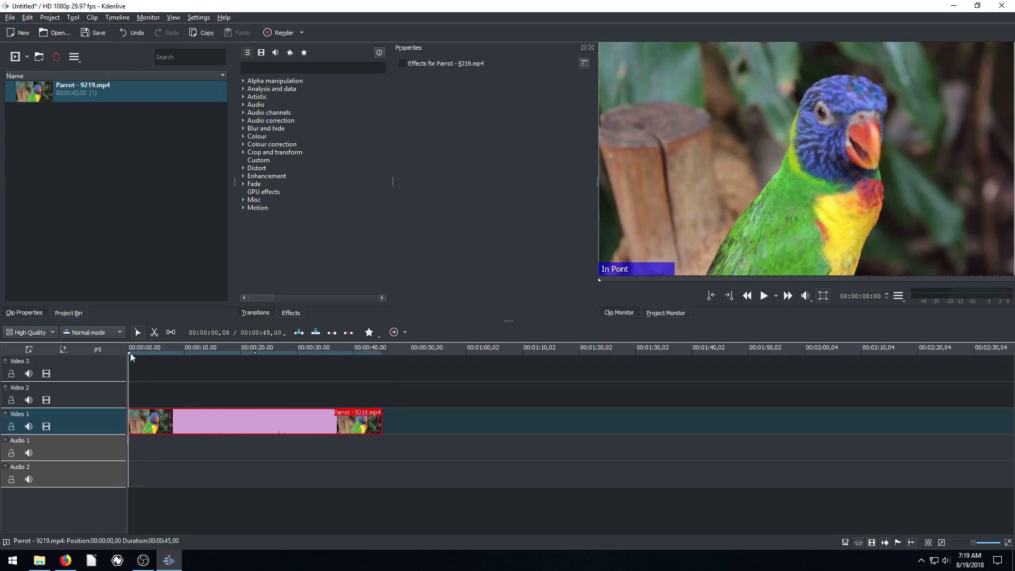
pyautogui.click(764, 296)
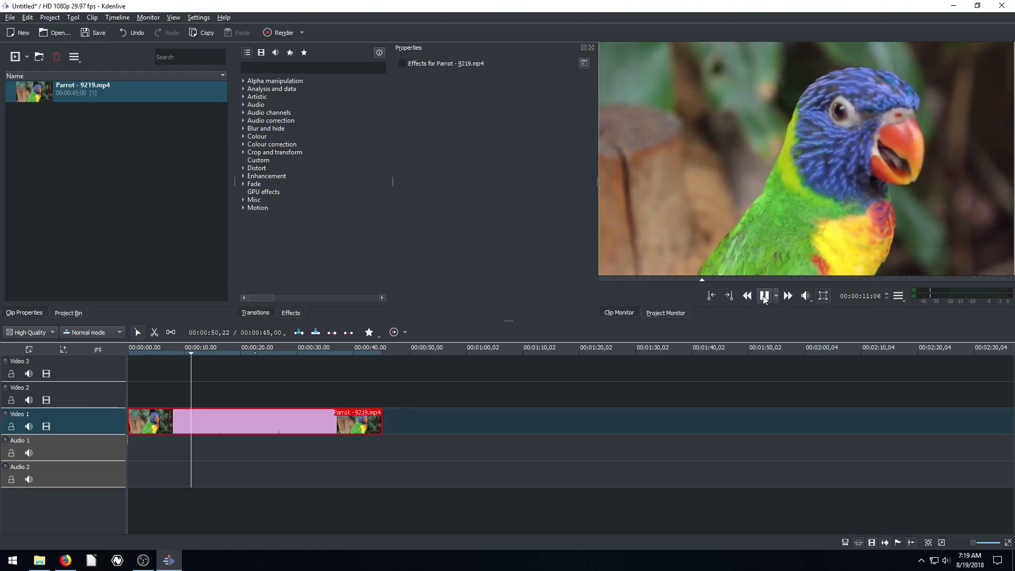
pyautogui.click(764, 297)
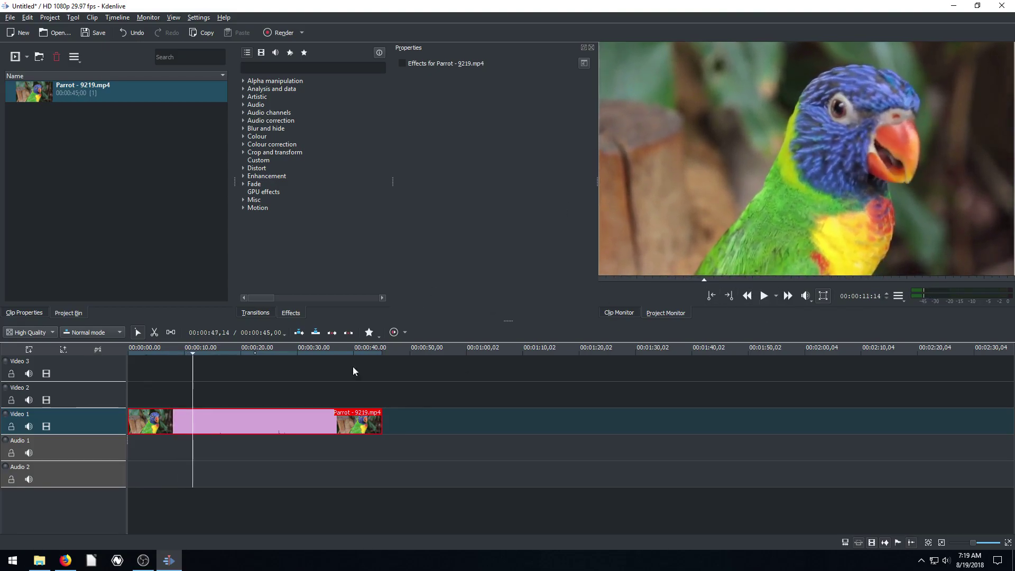
# - Cancel the Add Clip file dialog and show the Add Clip dropdown of clip types
pyautogui.click(15, 58)
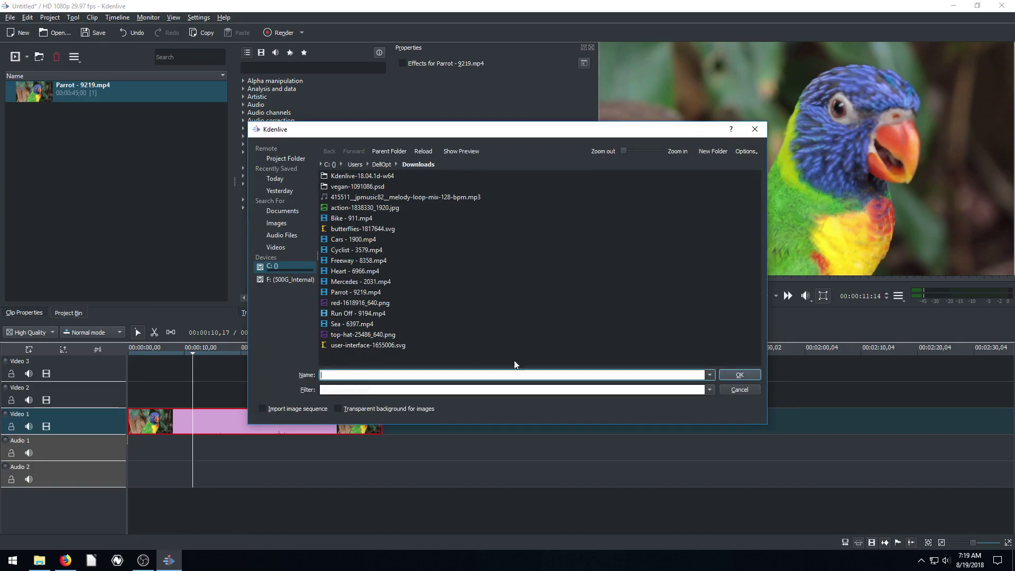
pyautogui.click(740, 391)
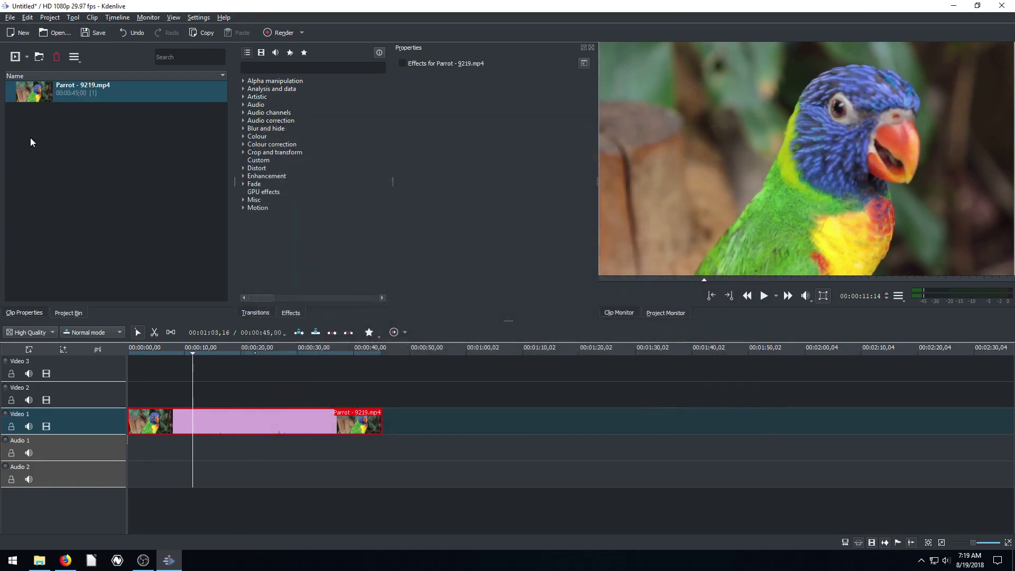
pyautogui.click(27, 57)
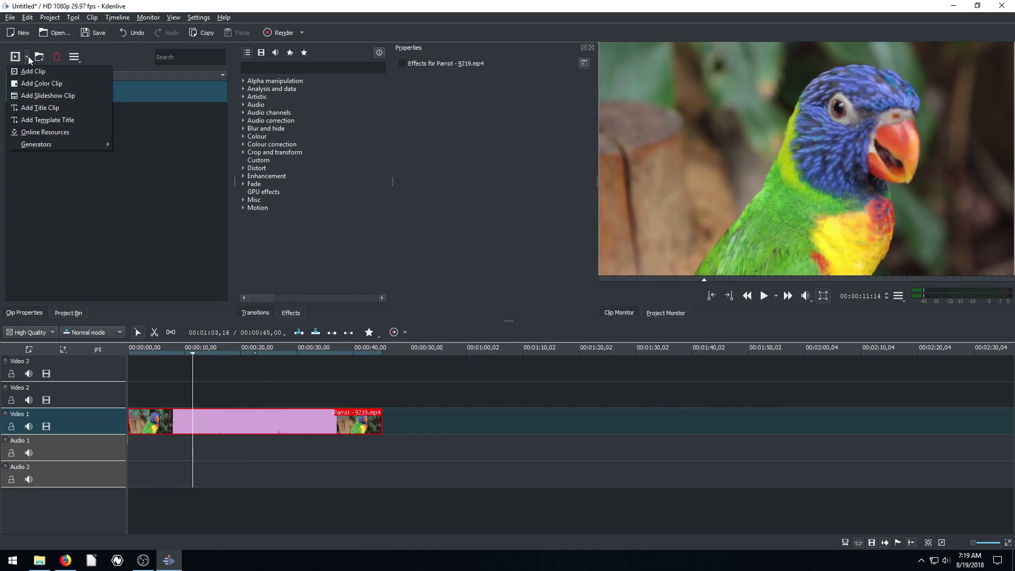
# - Start a new title clip and remove a stray text item from its canvas
pyautogui.click(33, 109)
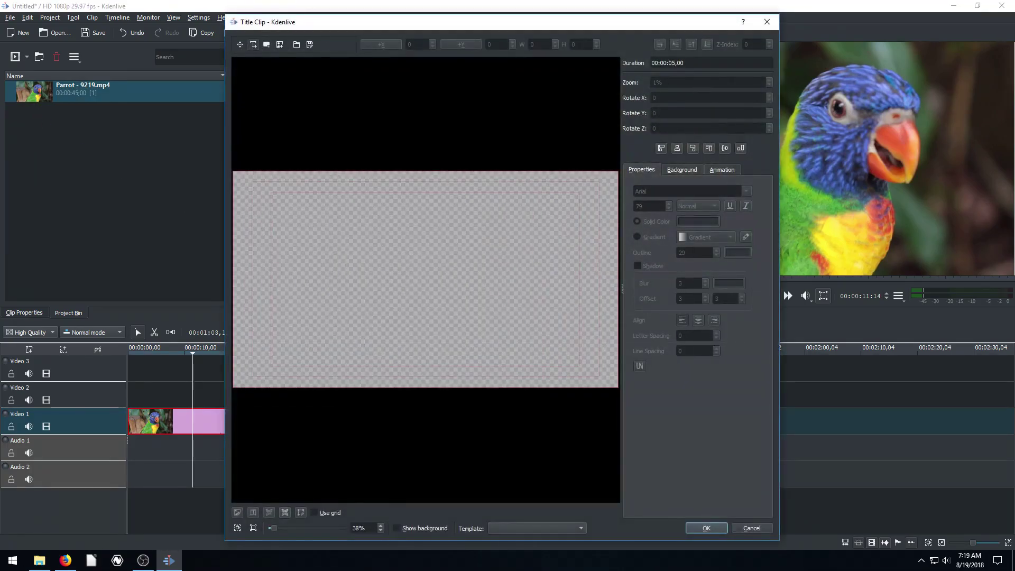
pyautogui.moveTo(399, 27)
pyautogui.mouseDown()
pyautogui.moveTo(421, 14)
pyautogui.moveTo(397, 16)
pyautogui.mouseUp()
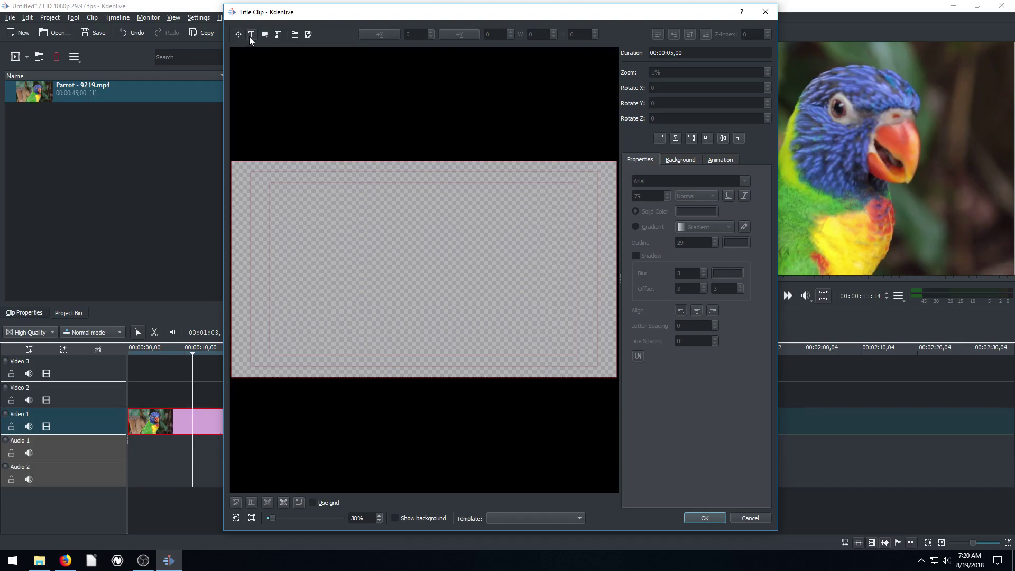
pyautogui.click(338, 264)
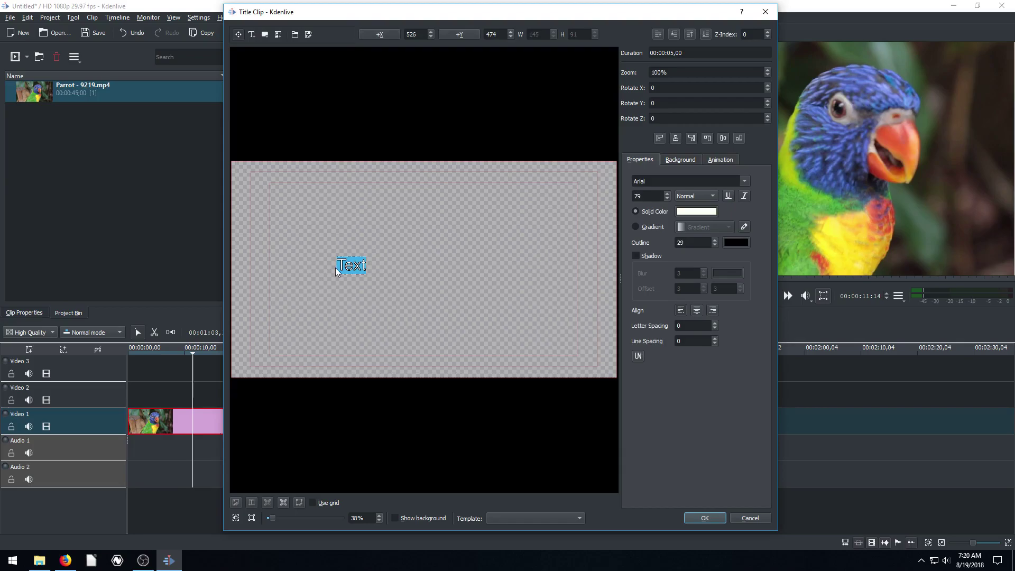
pyautogui.press('BackSpace')
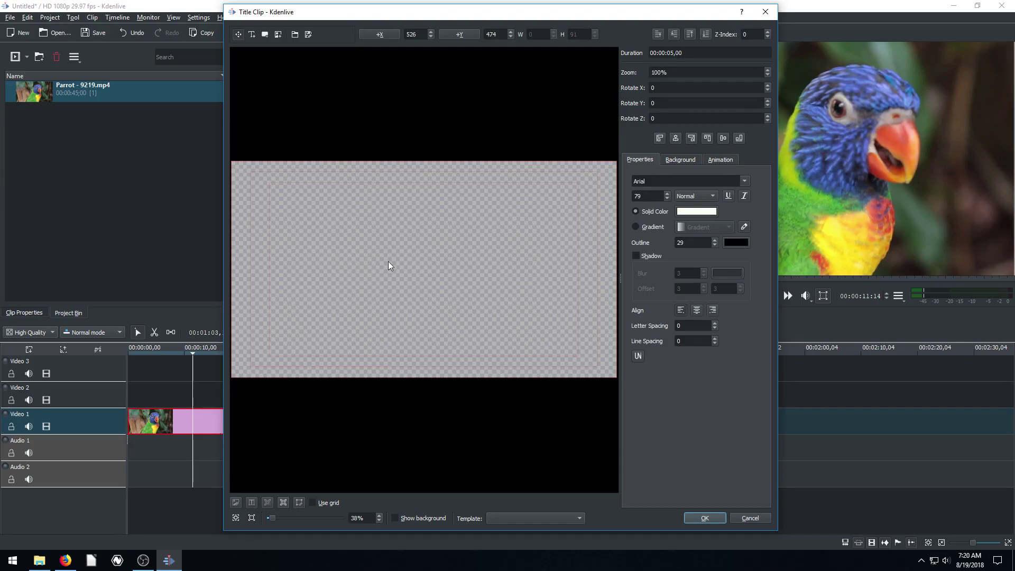
# - Add a text item near the canvas centre reading 'WELCOME TO TJFREE'
pyautogui.click(251, 34)
pyautogui.click(379, 279)
pyautogui.click(385, 267)
pyautogui.doubleClick(385, 269)
pyautogui.click(383, 283)
pyautogui.click(382, 268)
pyautogui.press('BackSpace')
pyautogui.press('BackSpace')
pyautogui.press('BackSpace')
pyautogui.write('WELCOME TO TJFREE')
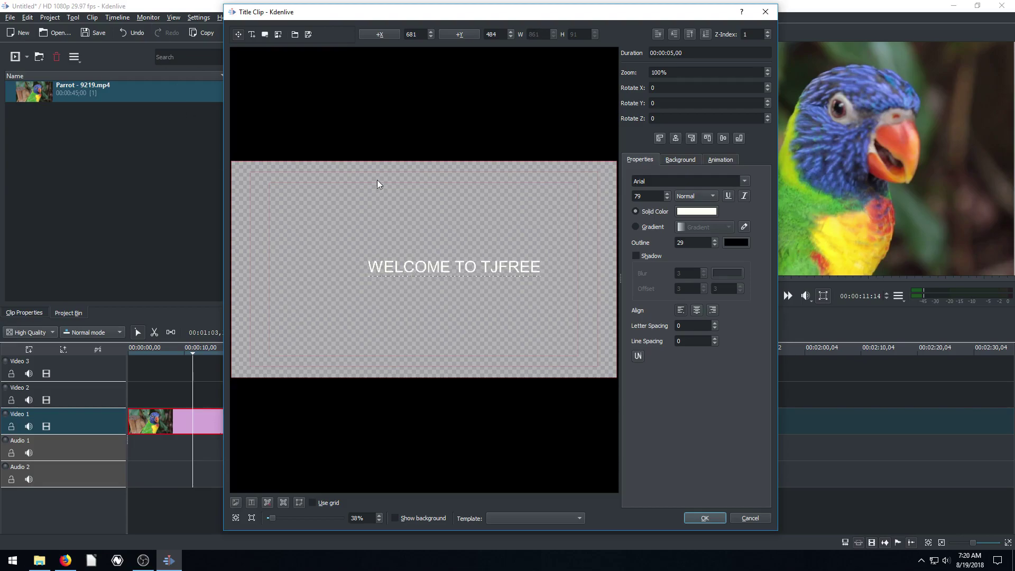
# - Shift the WELCOME TO TJFREE text slightly left on the canvas
pyautogui.click(238, 35)
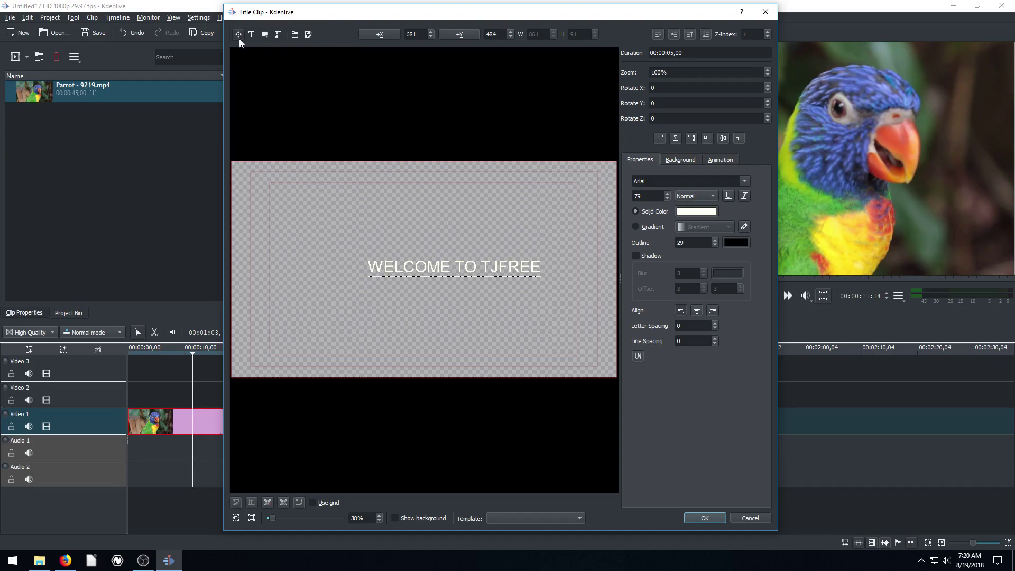
pyautogui.click(373, 229)
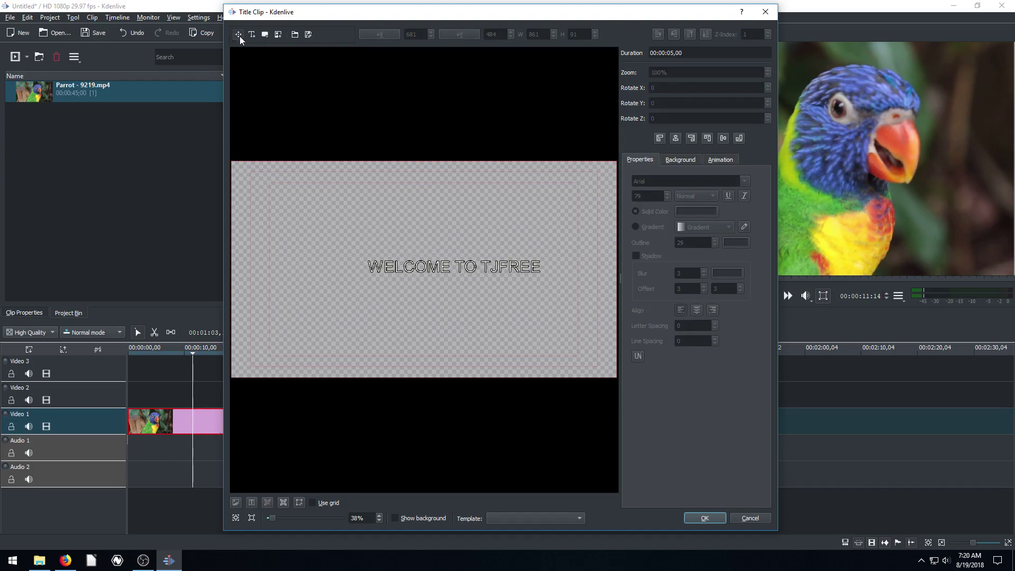
pyautogui.moveTo(417, 265); pyautogui.dragTo(384, 269)
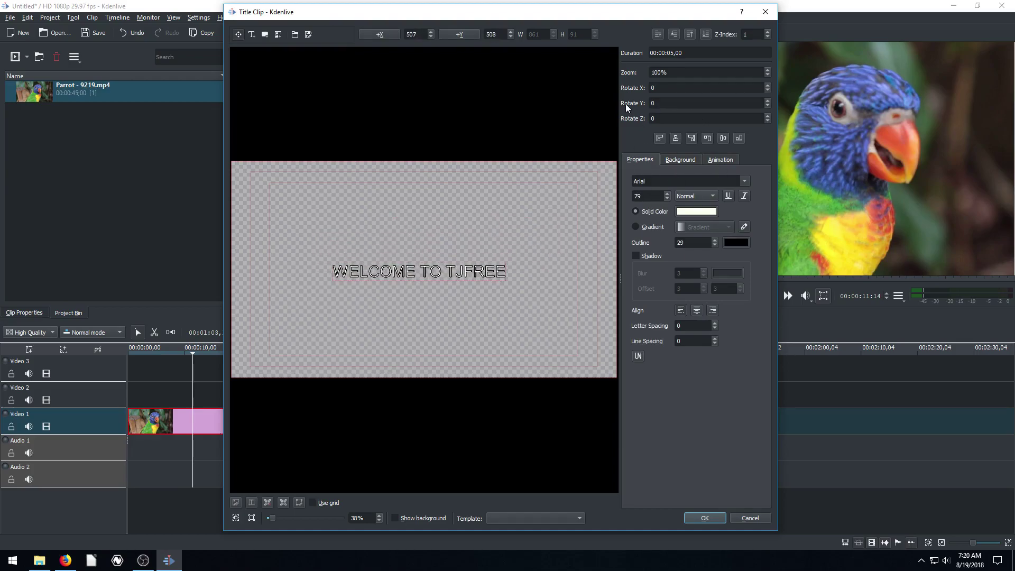
# - Set the title text to Comic Sans MS at font size 100
pyautogui.doubleClick(398, 273)
pyautogui.moveTo(333, 272); pyautogui.dragTo(470, 275)
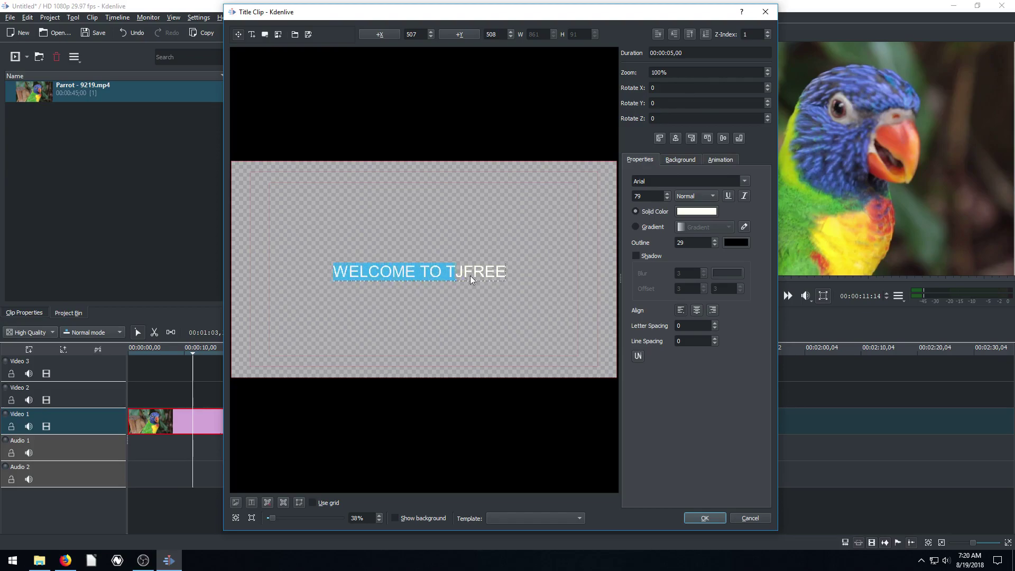
pyautogui.click(668, 193)
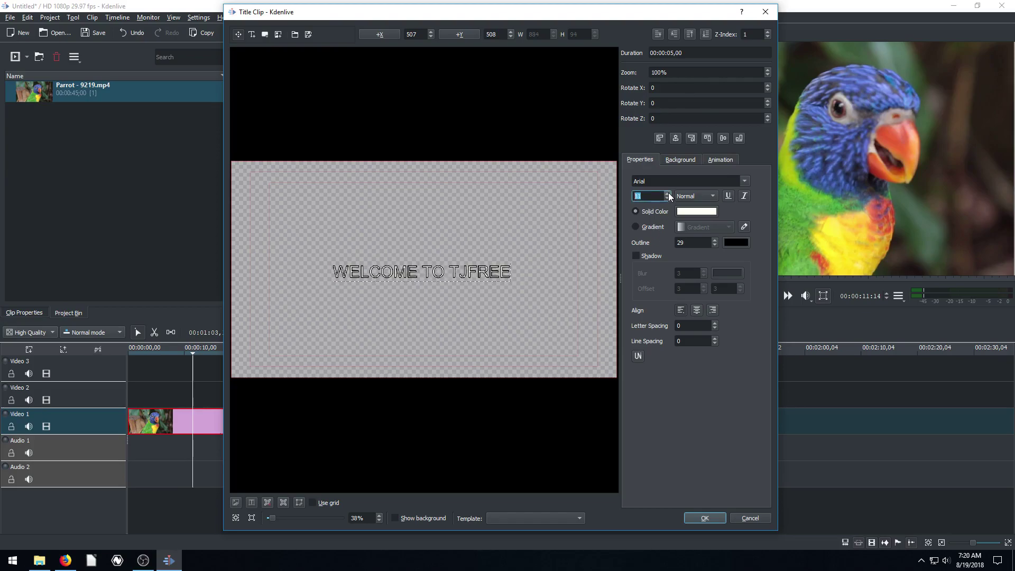
pyautogui.moveTo(668, 192); pyautogui.dragTo(669, 193)
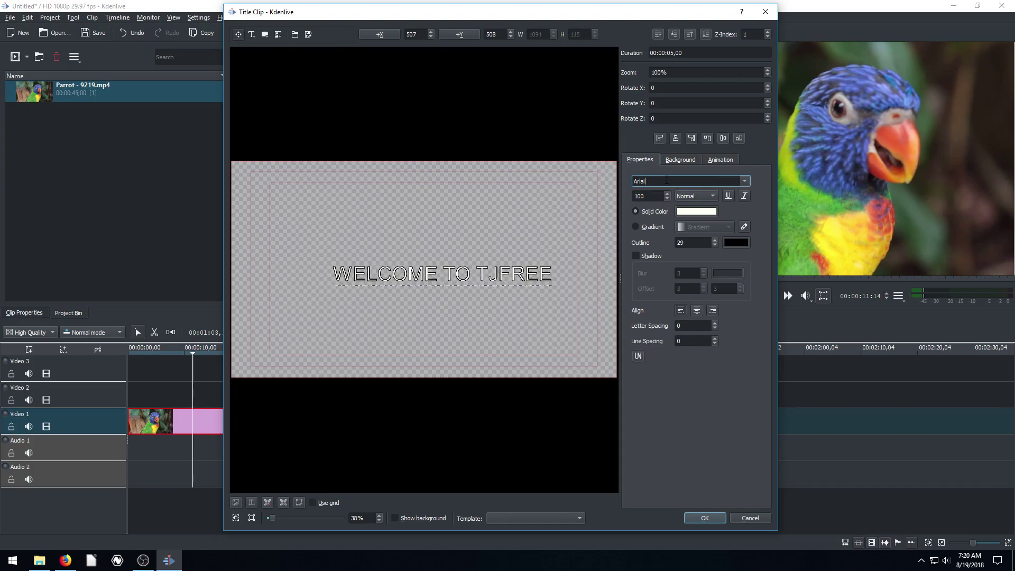
pyautogui.click(743, 182)
pyautogui.scroll(-7, 678, 236)
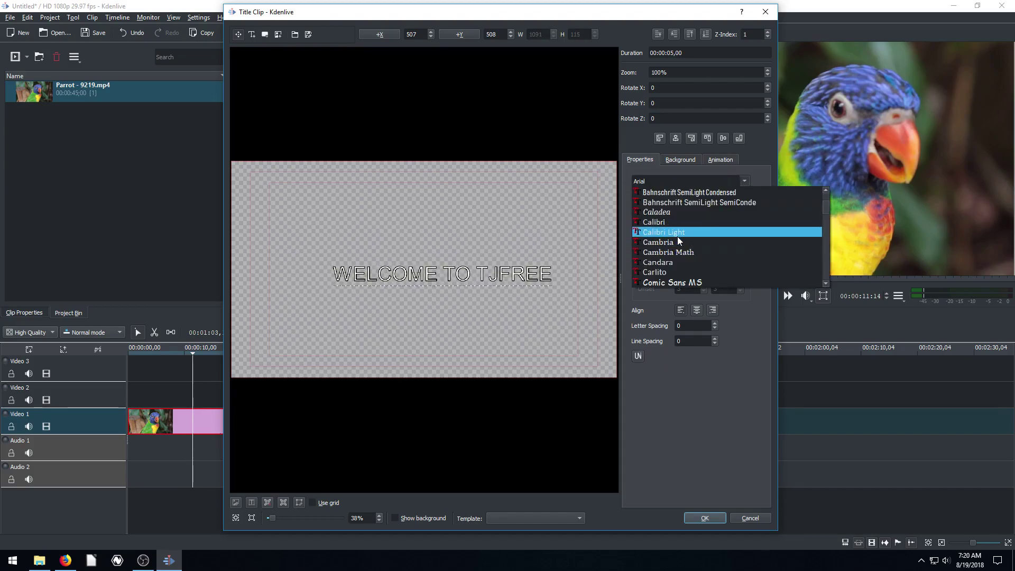
pyautogui.scroll(1, 678, 236)
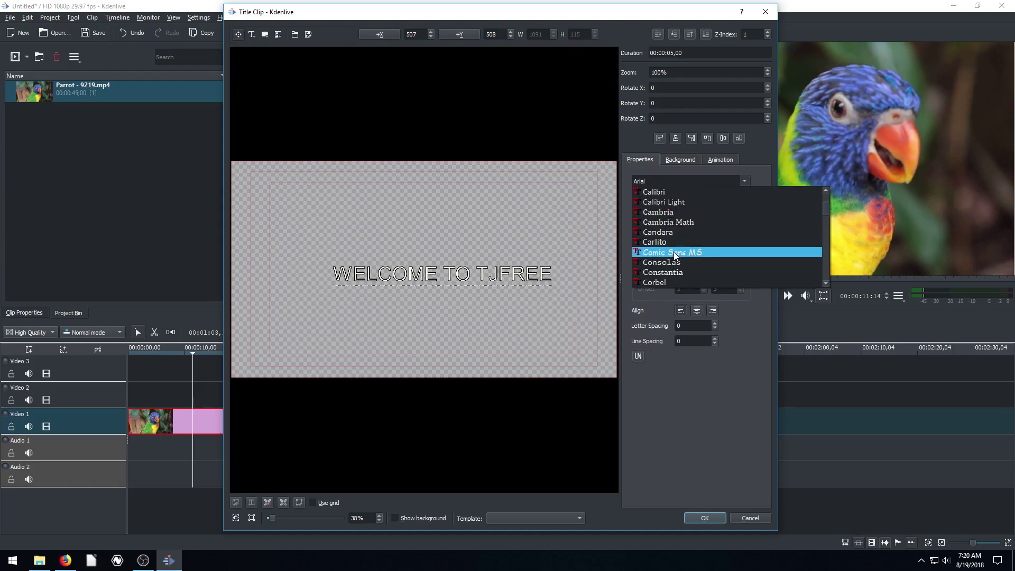
pyautogui.click(677, 249)
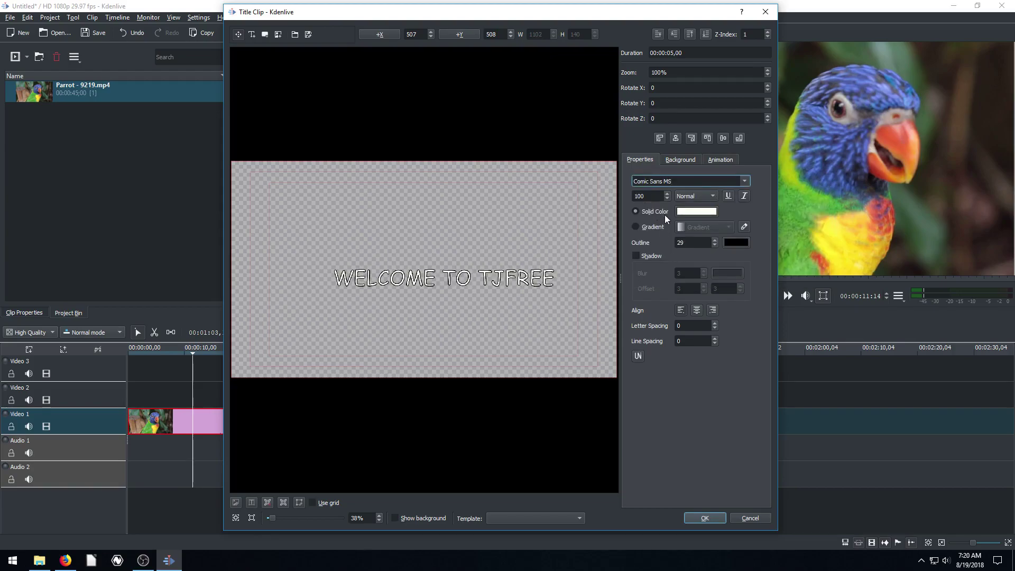
# - Fill the title text red and enable Show background to see the parrot behind it
pyautogui.click(696, 211)
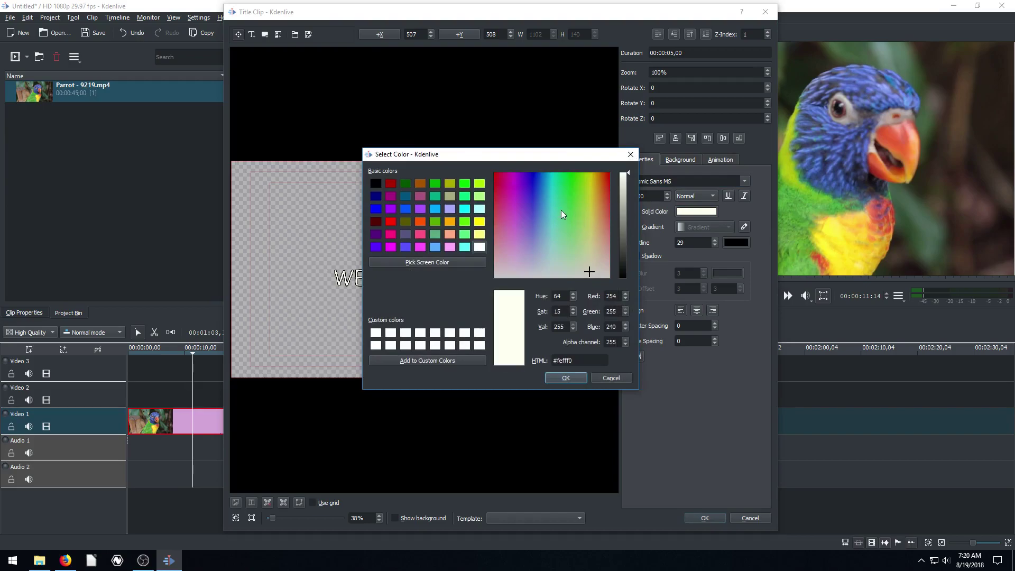
pyautogui.moveTo(562, 214); pyautogui.dragTo(470, 160)
pyautogui.click(566, 378)
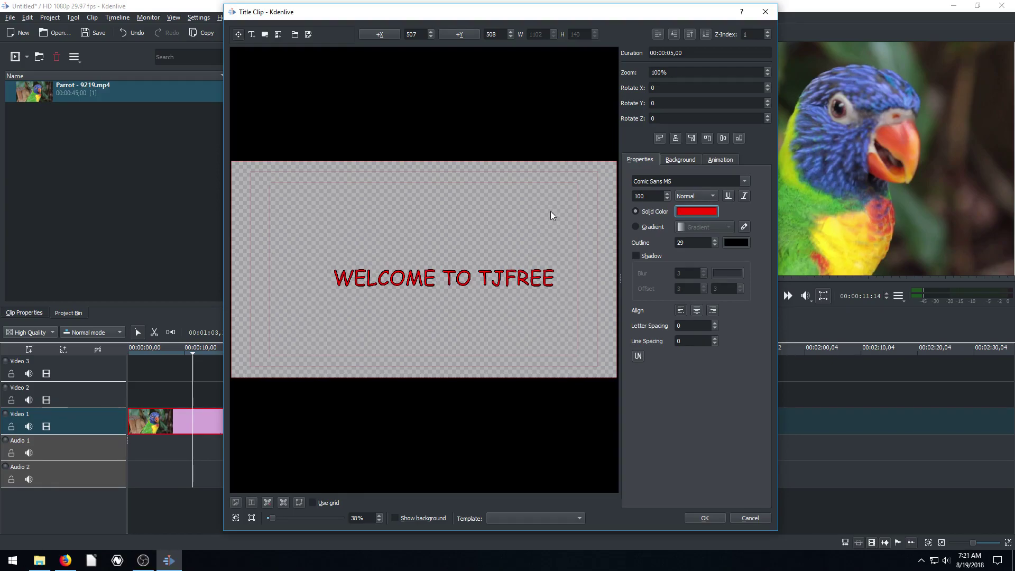
pyautogui.click(396, 518)
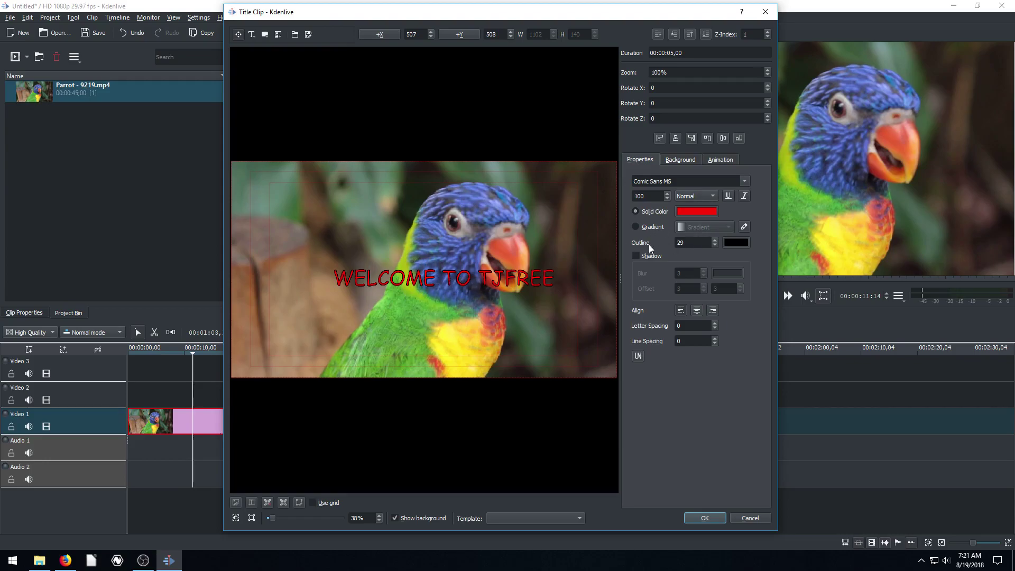
# - Set the title outline to bright green (#19ff00) and centre the text horizontally
pyautogui.click(737, 241)
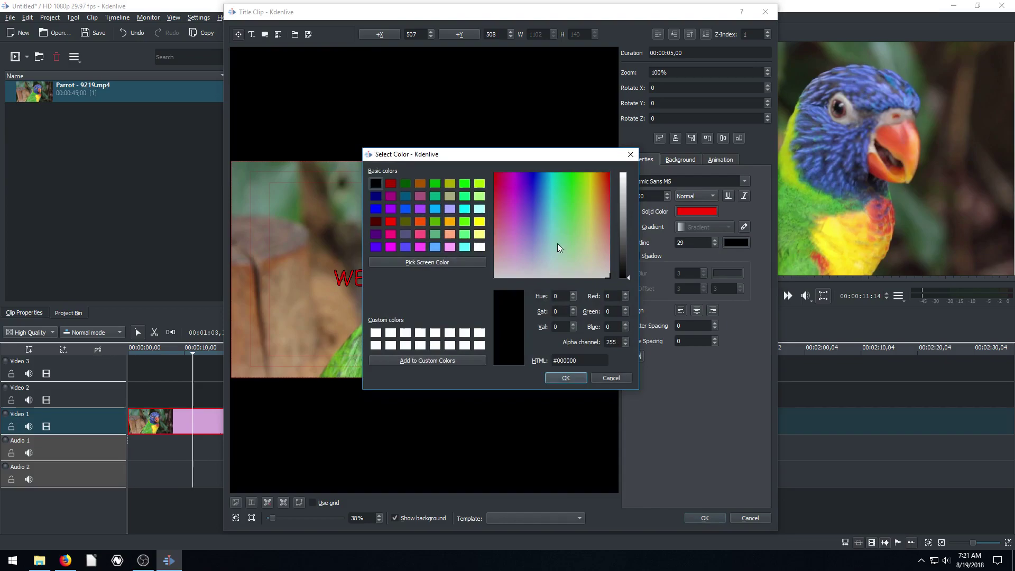
pyautogui.moveTo(534, 234); pyautogui.dragTo(582, 172)
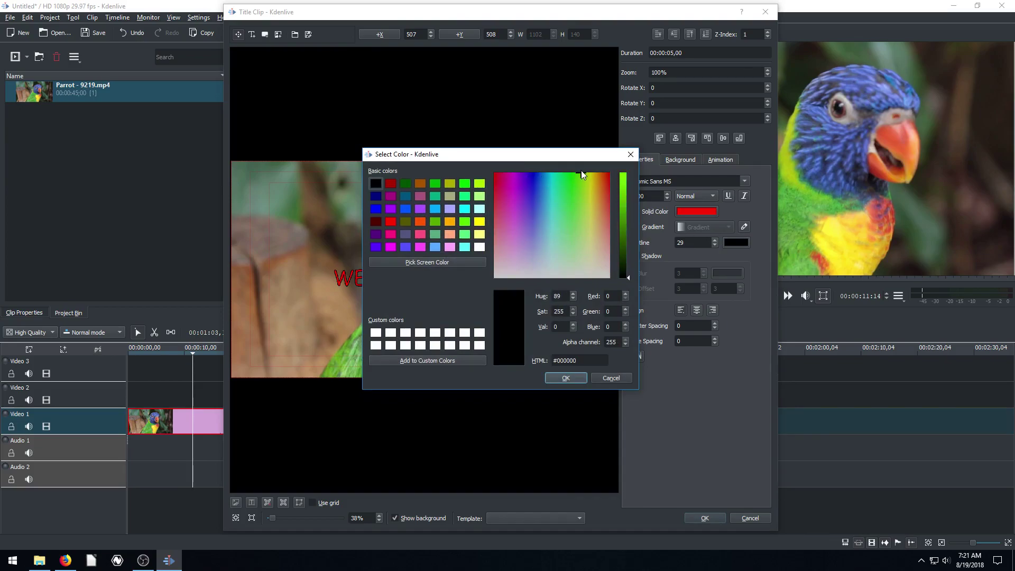
pyautogui.click(565, 379)
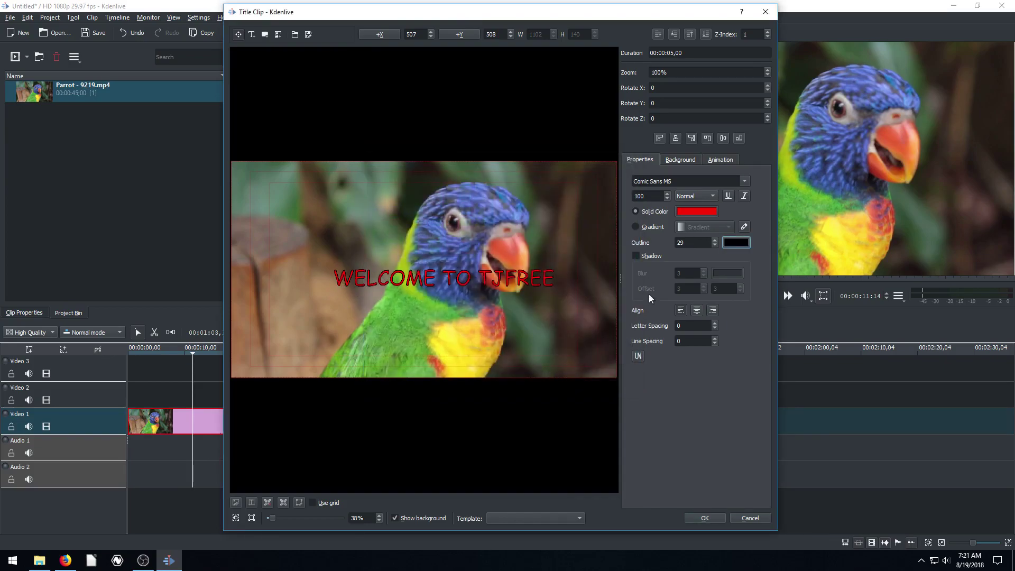
pyautogui.click(732, 242)
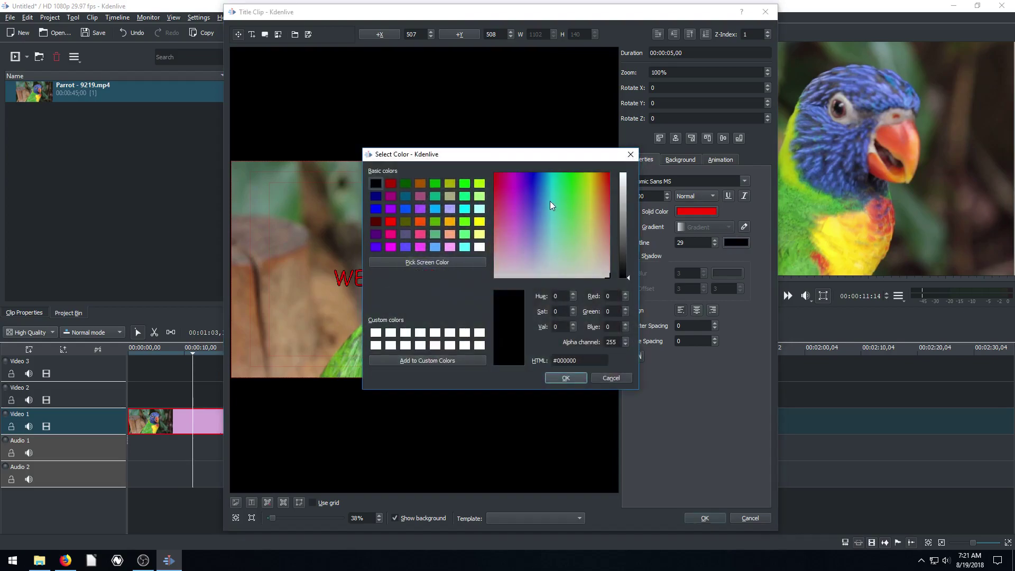
pyautogui.click(573, 172)
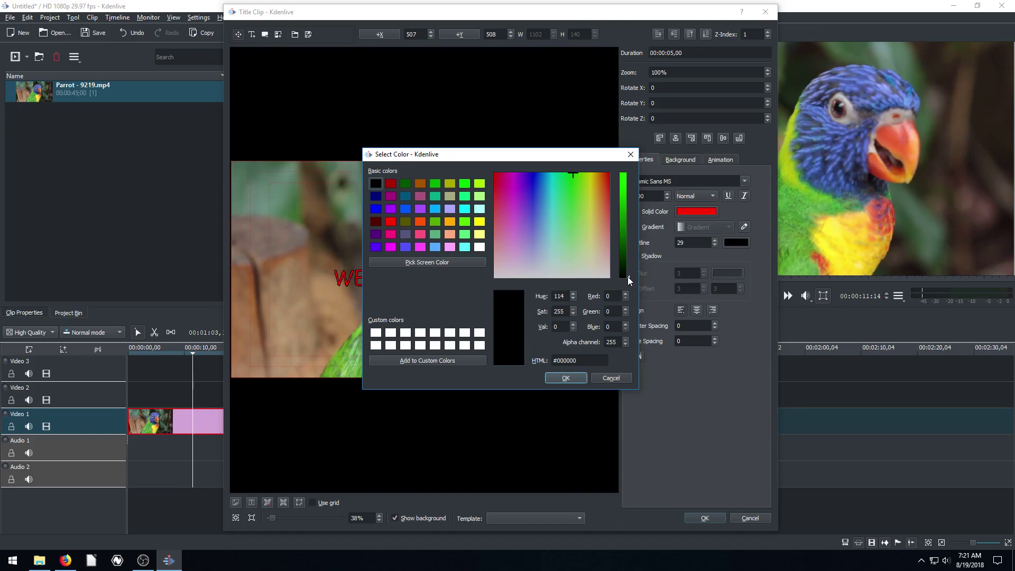
pyautogui.moveTo(628, 278); pyautogui.dragTo(621, 162)
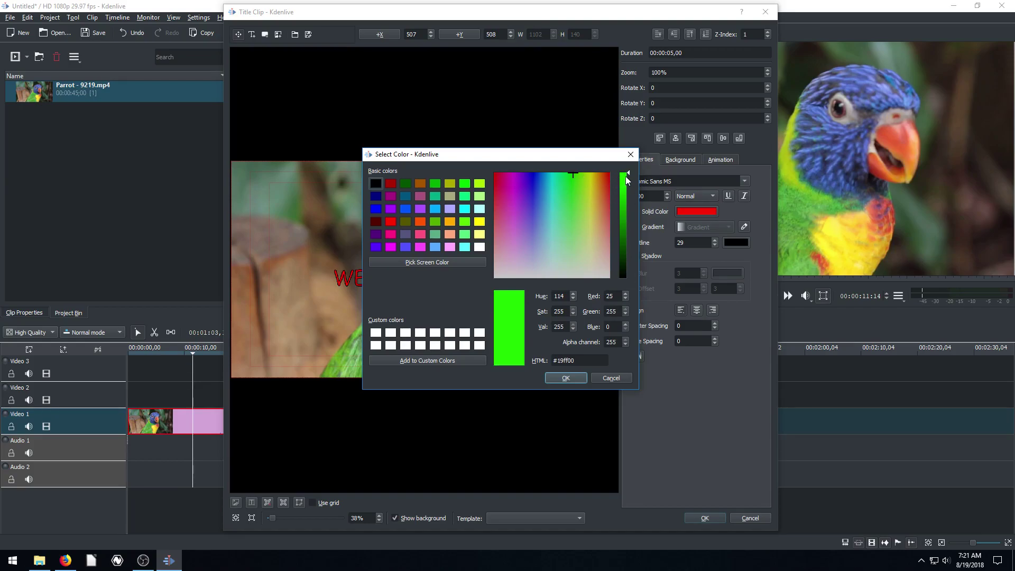
pyautogui.click(569, 378)
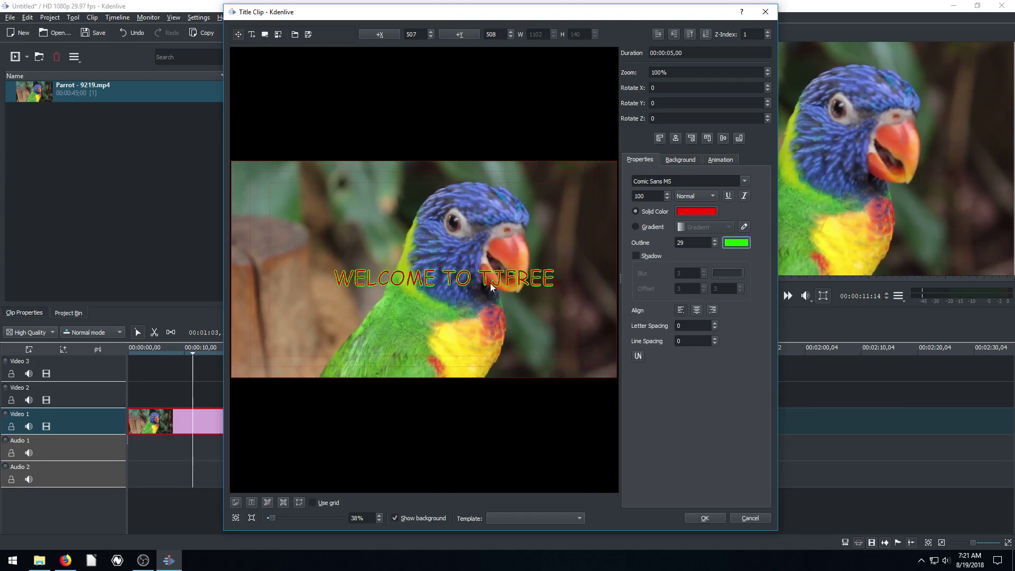
pyautogui.click(460, 280)
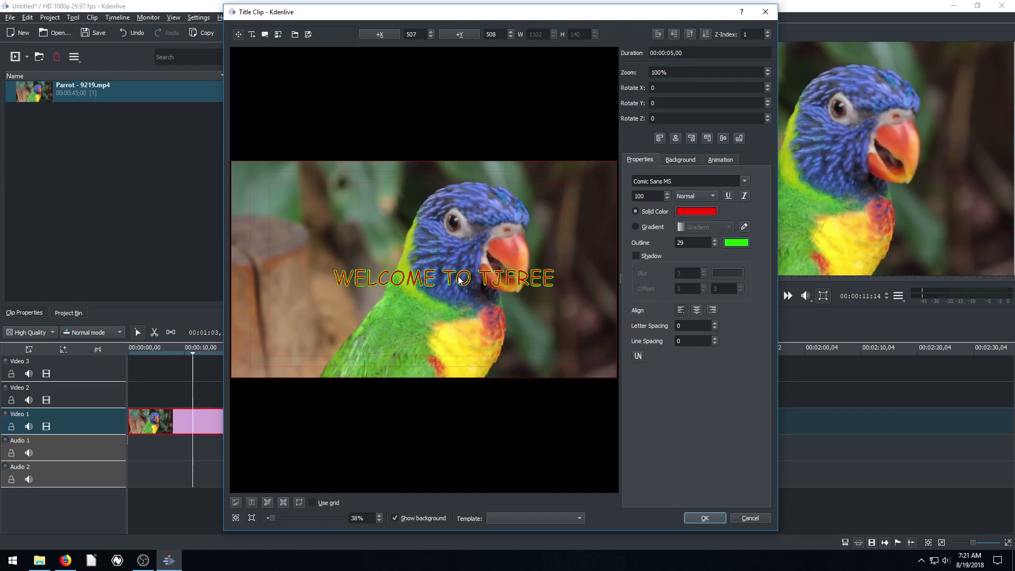
pyautogui.click(676, 139)
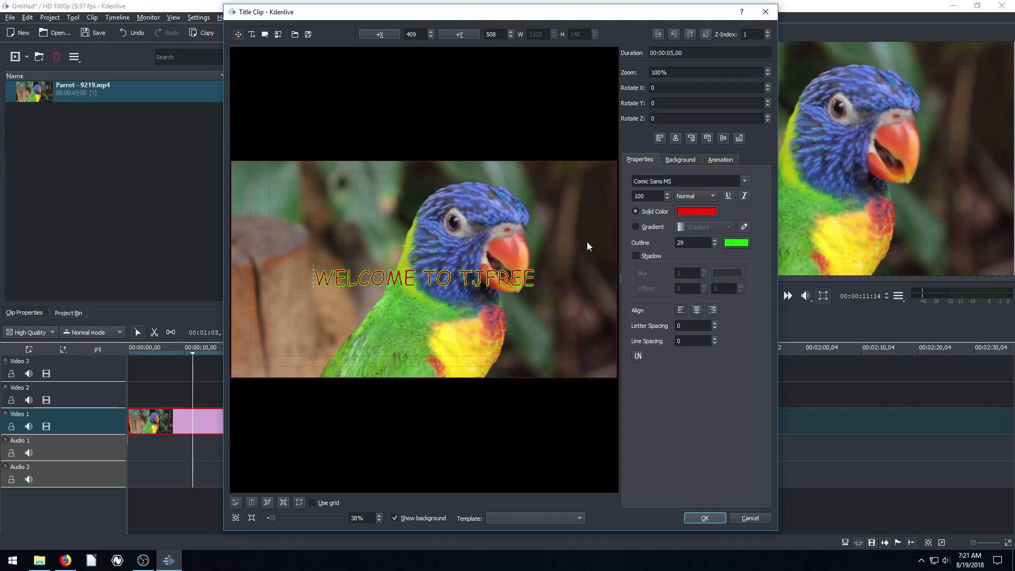
# - Use the align buttons to leave the title centred vertically and horizontally
pyautogui.click(722, 139)
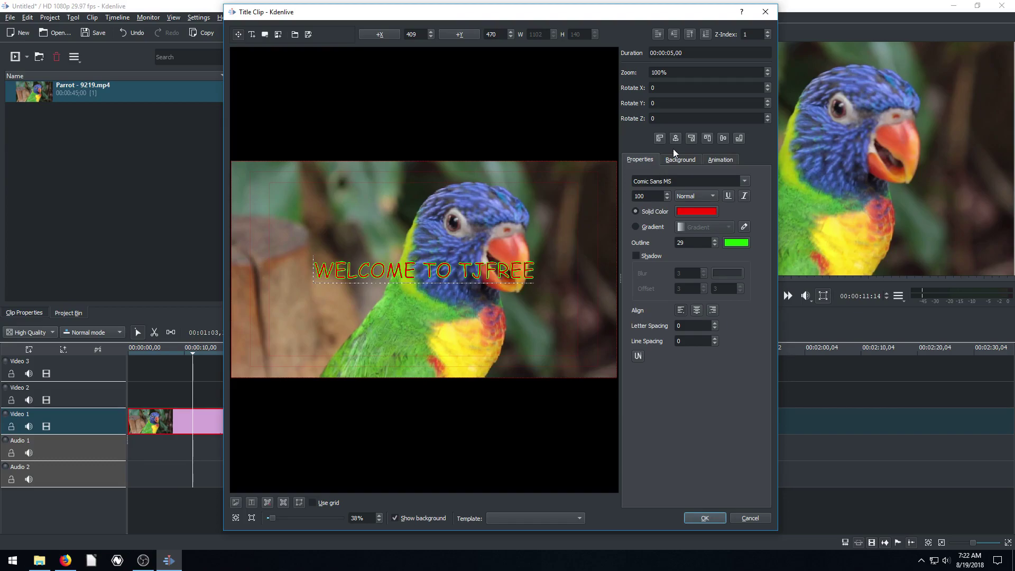
pyautogui.click(658, 138)
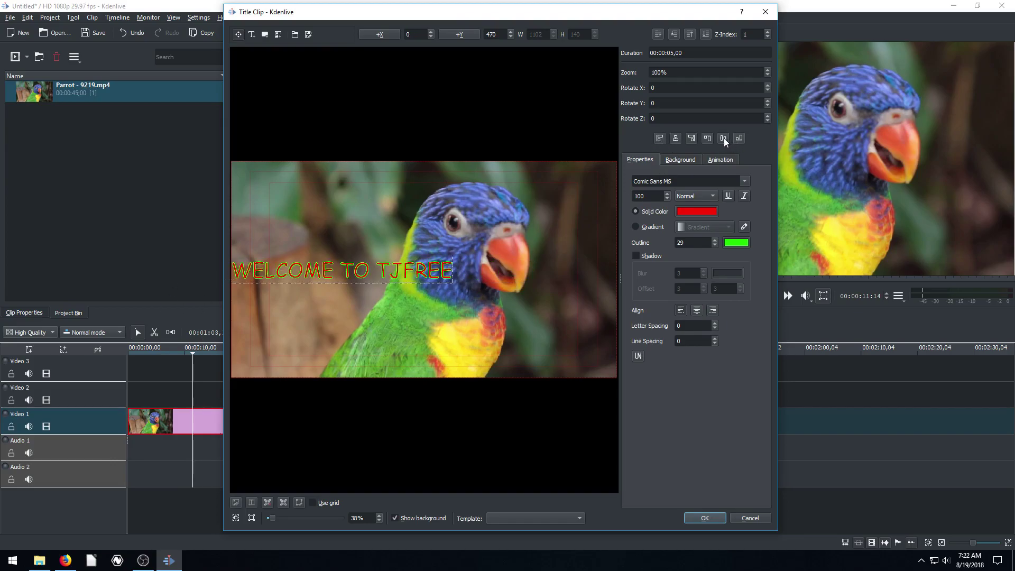
pyautogui.click(695, 138)
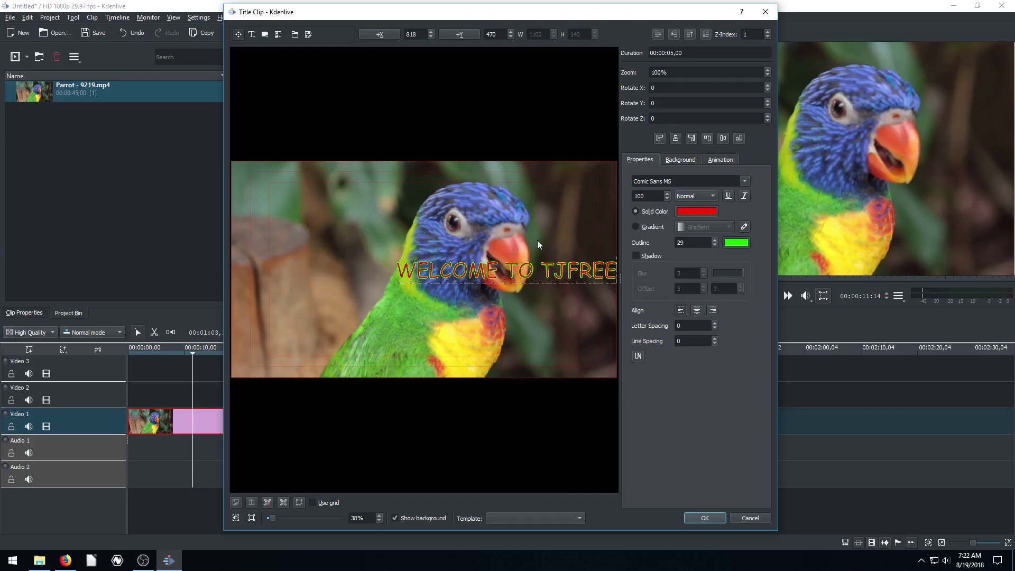
pyautogui.click(675, 138)
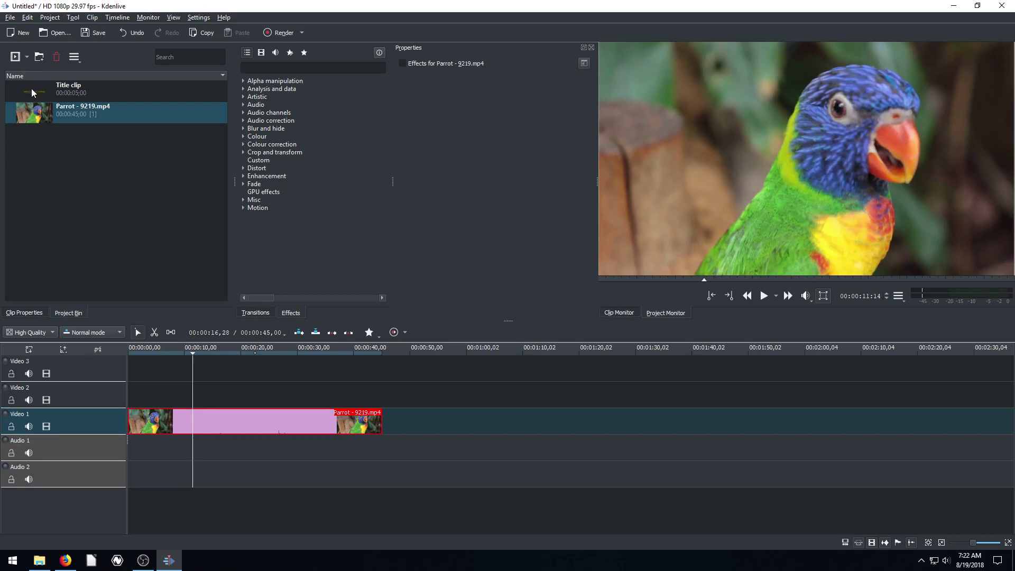
# - Drop the Title clip on Video 2, preview it, then move it to 00:00:00
pyautogui.moveTo(33, 90); pyautogui.dragTo(118, 236)
pyautogui.moveTo(151, 326); pyautogui.dragTo(207, 393)
pyautogui.moveTo(163, 356)
pyautogui.mouseDown()
pyautogui.moveTo(144, 353)
pyautogui.moveTo(179, 354)
pyautogui.mouseUp()
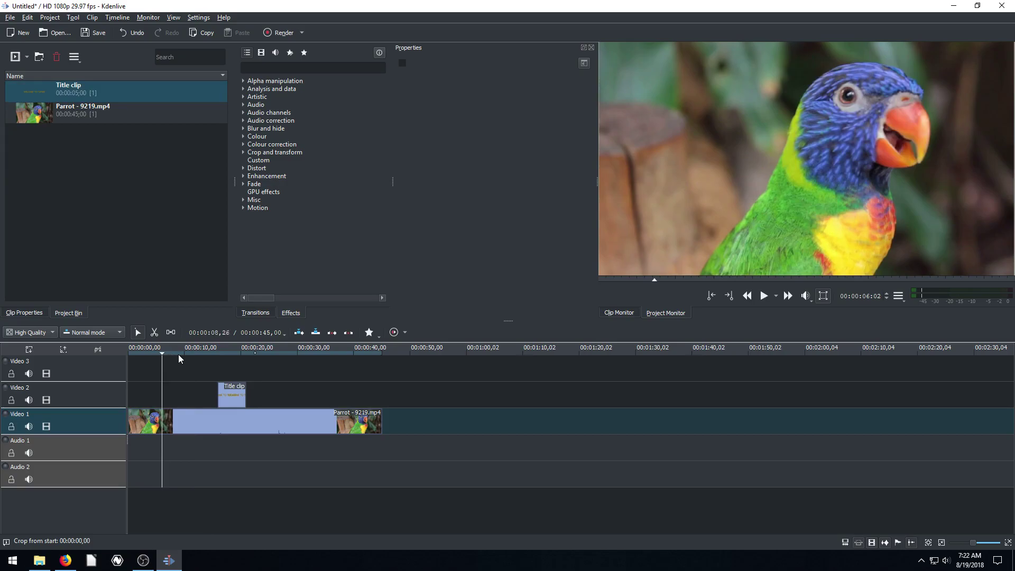
pyautogui.press('space')
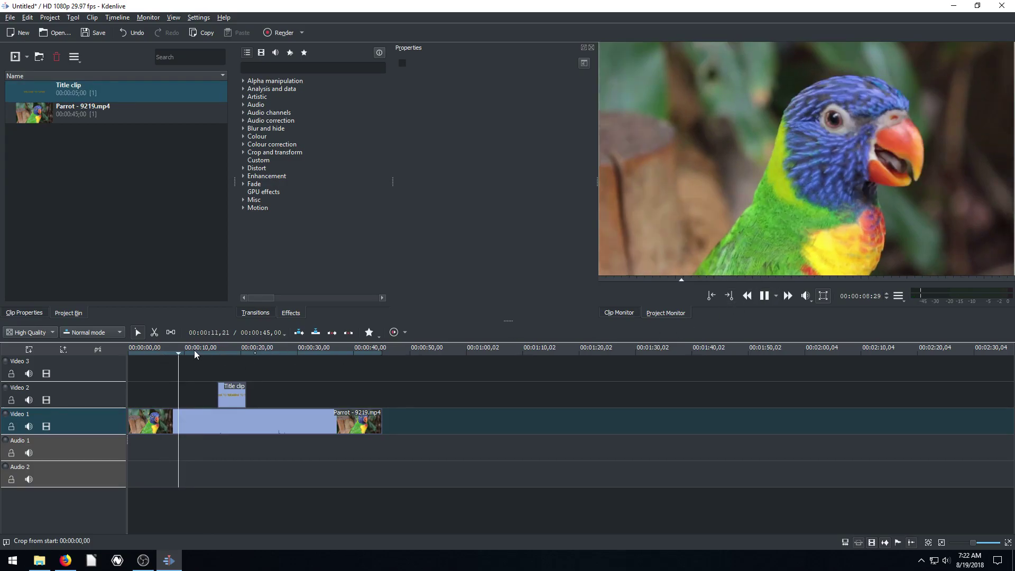
pyautogui.click(192, 353)
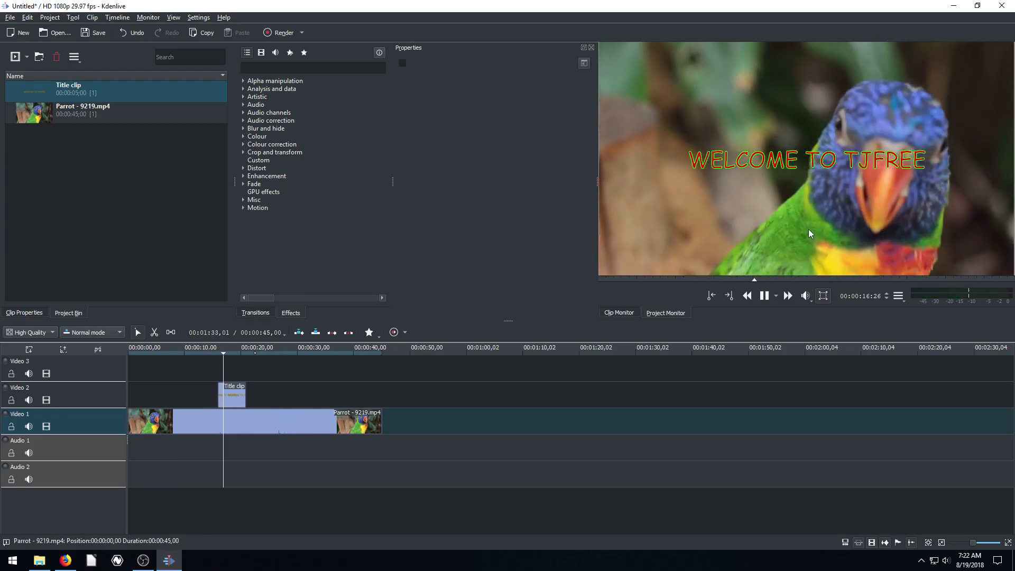
pyautogui.click(763, 300)
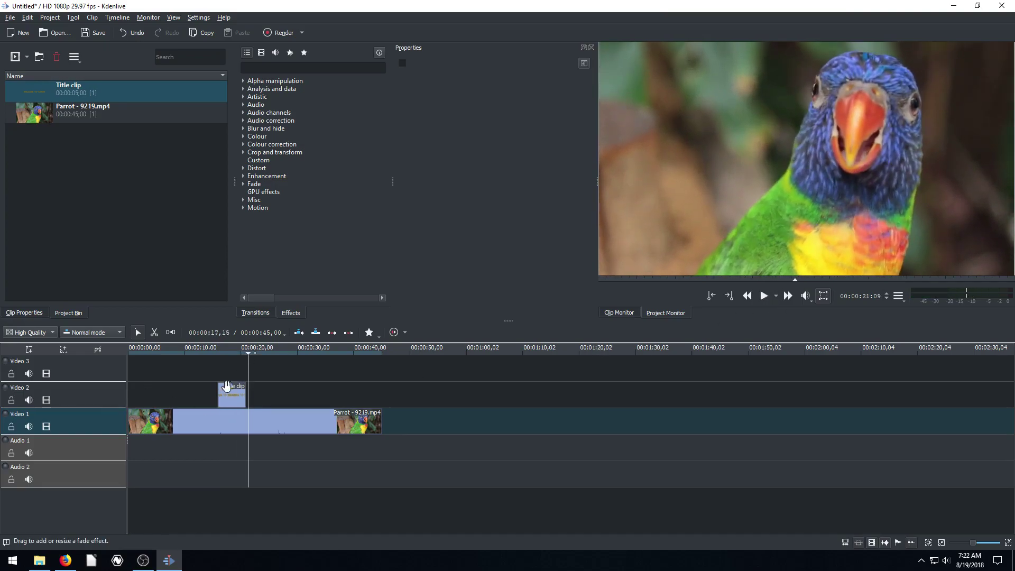
pyautogui.moveTo(226, 386); pyautogui.dragTo(136, 389)
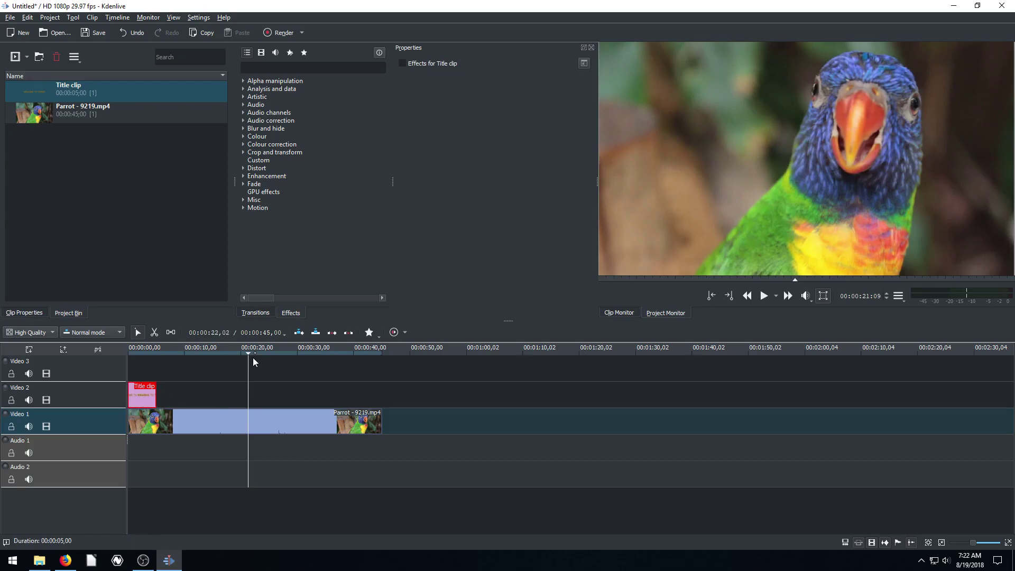
pyautogui.moveTo(249, 356); pyautogui.dragTo(99, 359)
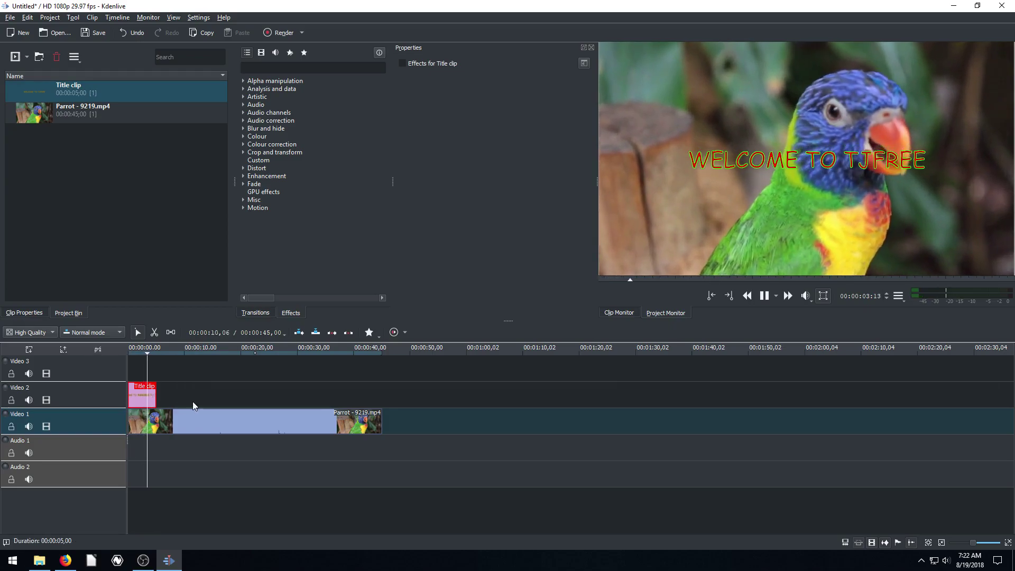
# - Stop playback and confirm a 15-second duration in the Title clip's duration settings
pyautogui.click(765, 296)
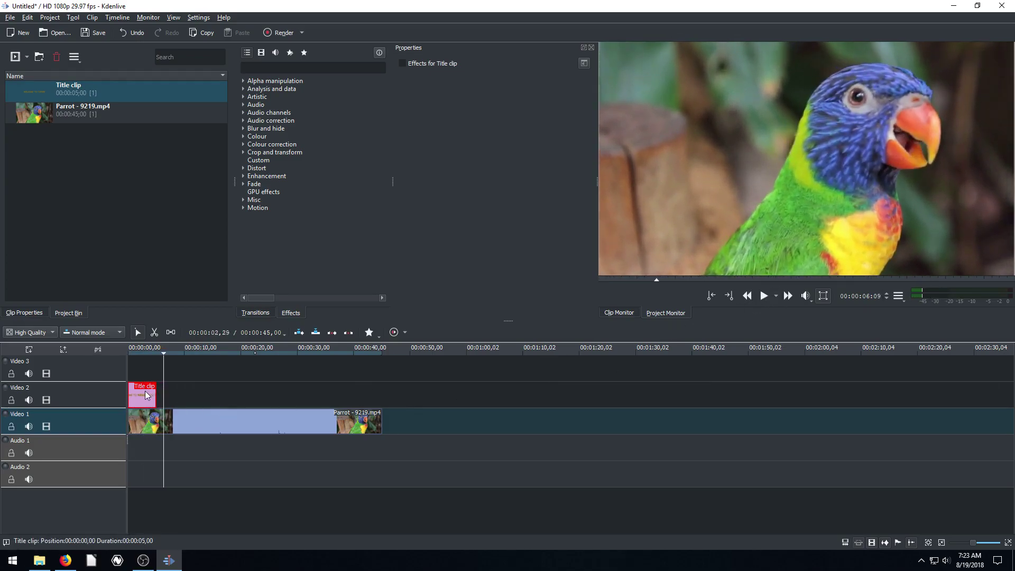
pyautogui.doubleClick(147, 395)
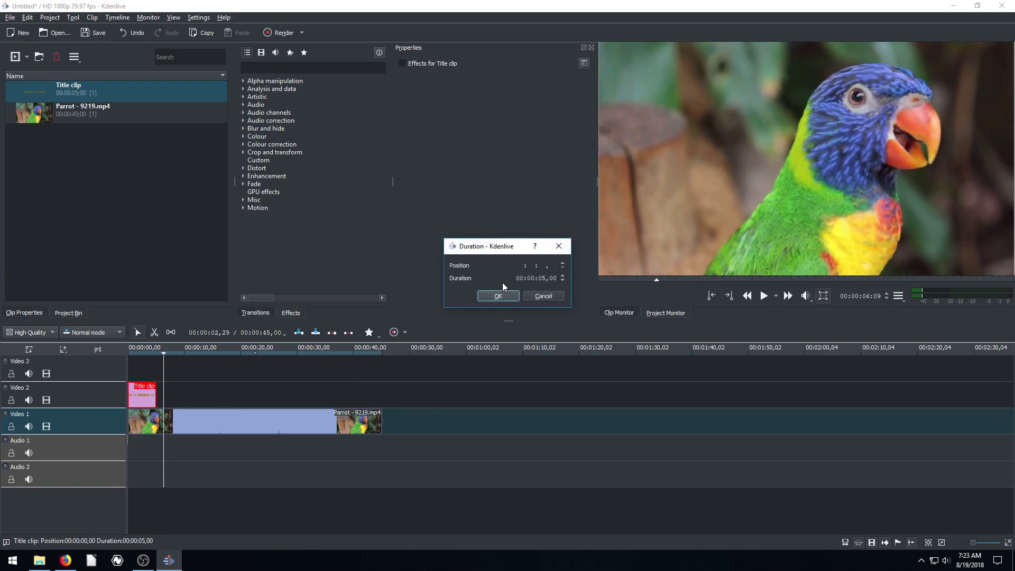
pyautogui.click(541, 278)
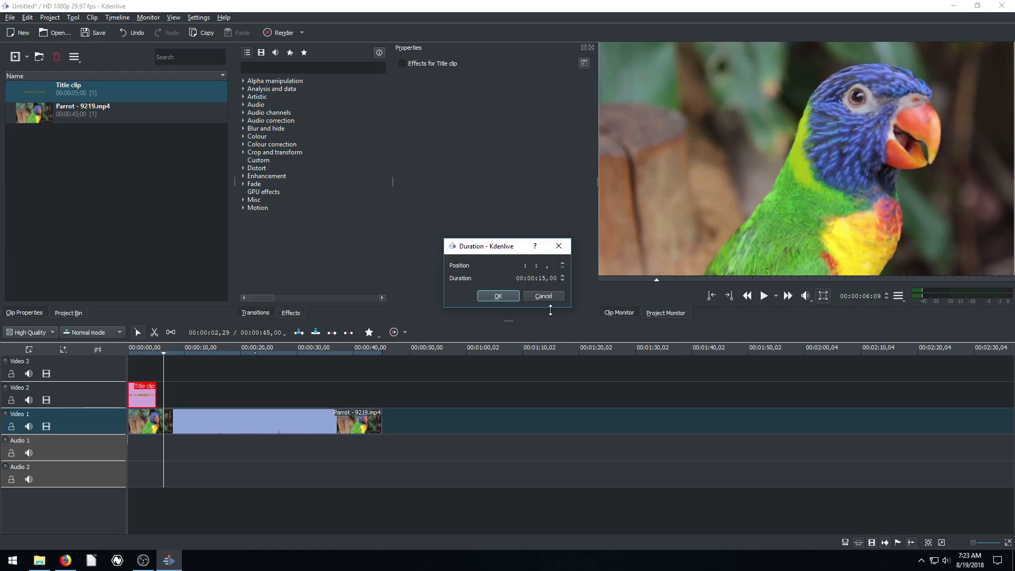
pyautogui.click(506, 296)
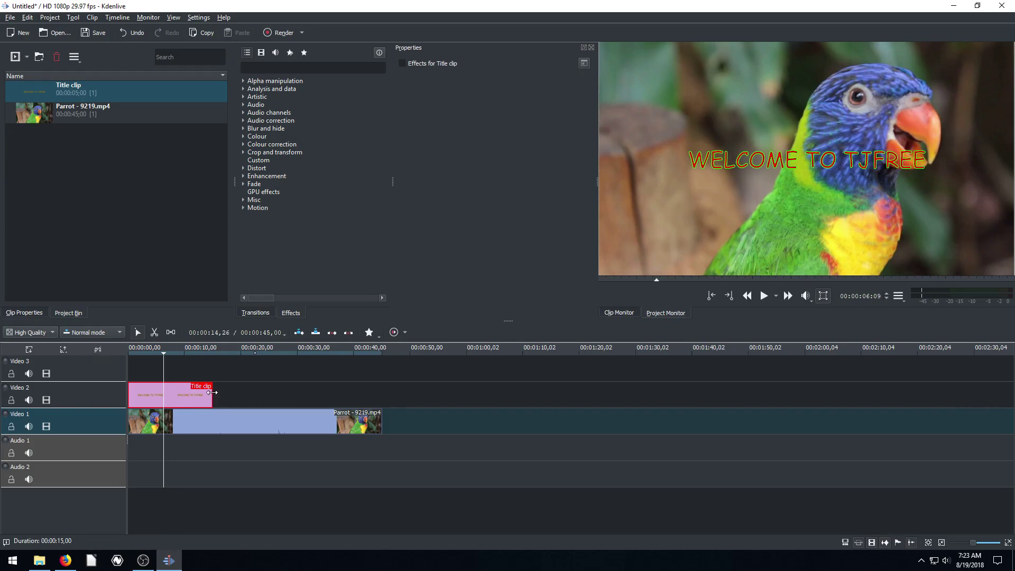
# - Trim the Title clip to about 7 seconds and start the parrot clip right after it
pyautogui.moveTo(212, 392); pyautogui.dragTo(382, 392)
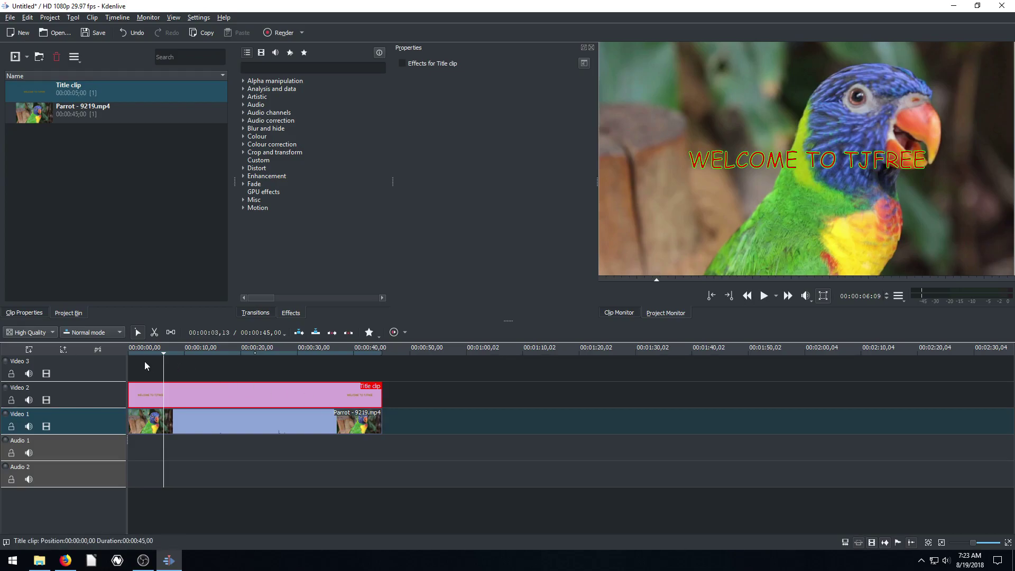
pyautogui.moveTo(164, 354); pyautogui.dragTo(288, 354)
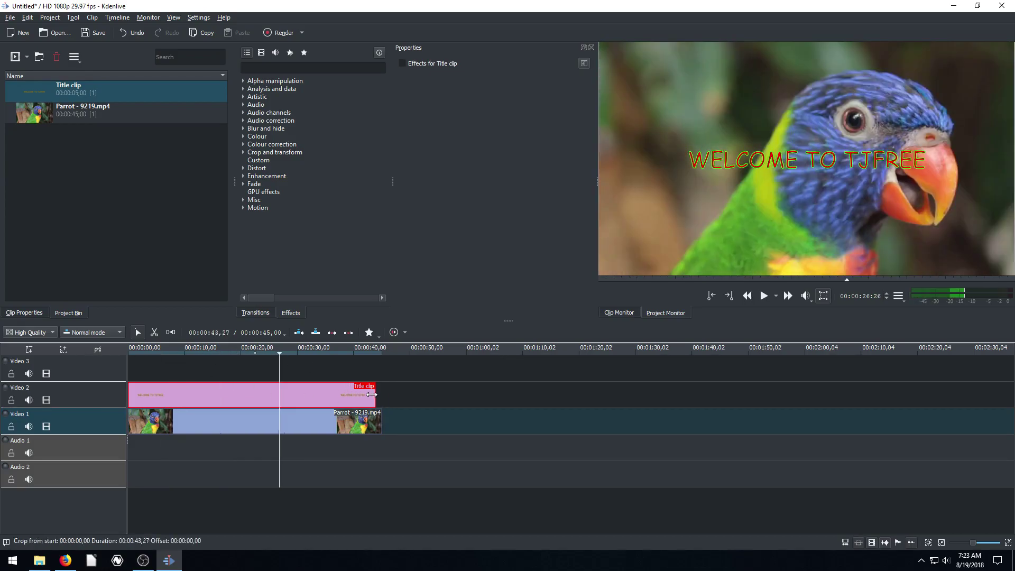
pyautogui.moveTo(381, 396); pyautogui.dragTo(289, 395)
pyautogui.moveTo(129, 397)
pyautogui.mouseDown()
pyautogui.moveTo(227, 398)
pyautogui.moveTo(129, 398)
pyautogui.mouseUp()
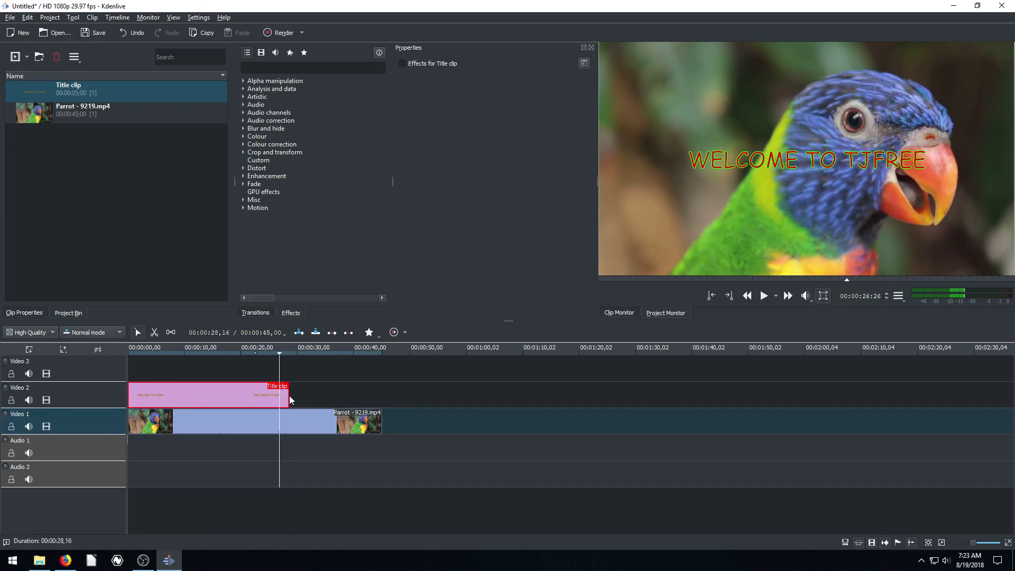
pyautogui.moveTo(287, 396); pyautogui.dragTo(211, 419)
pyautogui.click(169, 421)
pyautogui.moveTo(279, 359); pyautogui.dragTo(145, 353)
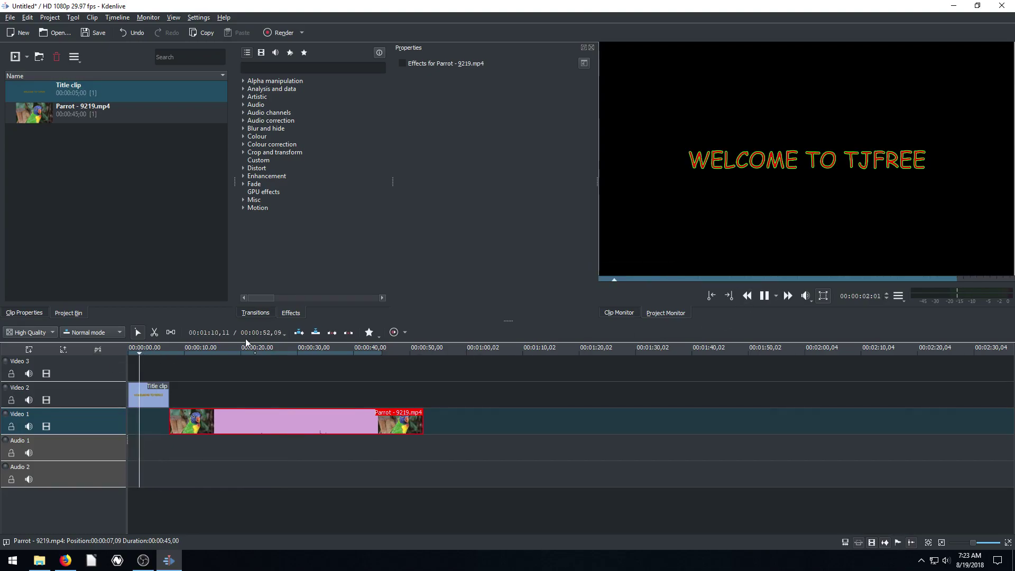
pyautogui.click(144, 351)
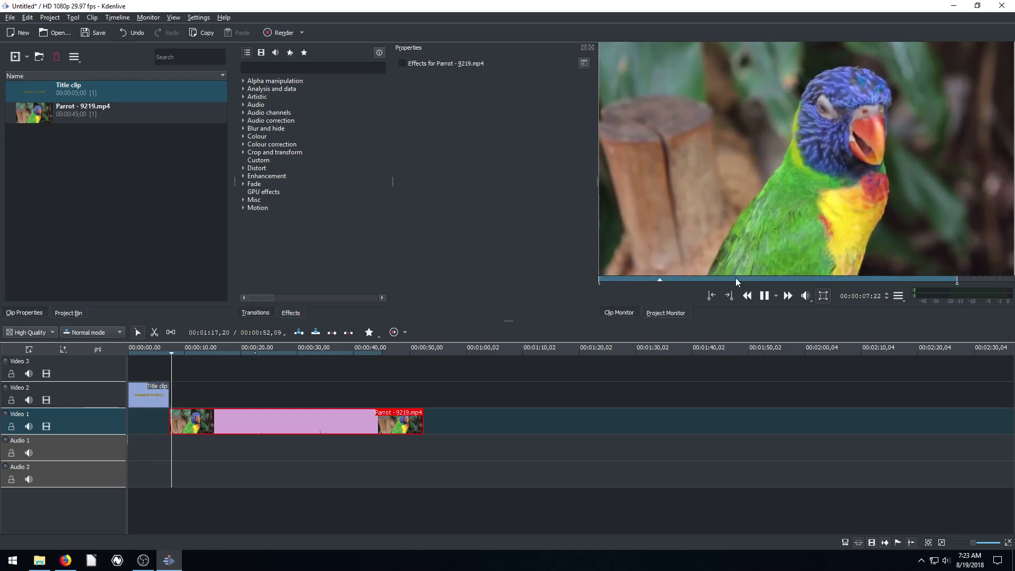
pyautogui.click(763, 297)
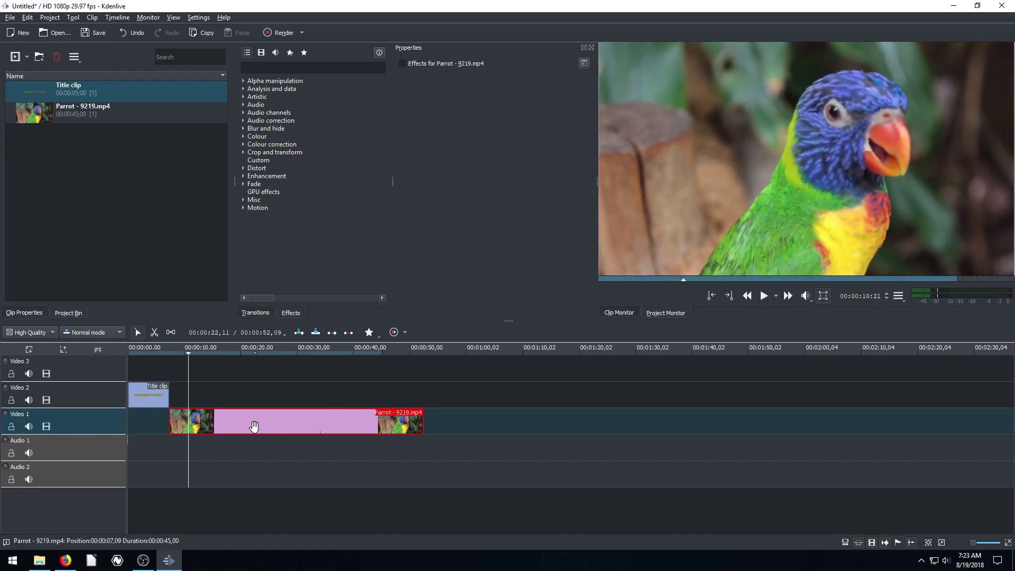
pyautogui.moveTo(254, 426); pyautogui.dragTo(171, 421)
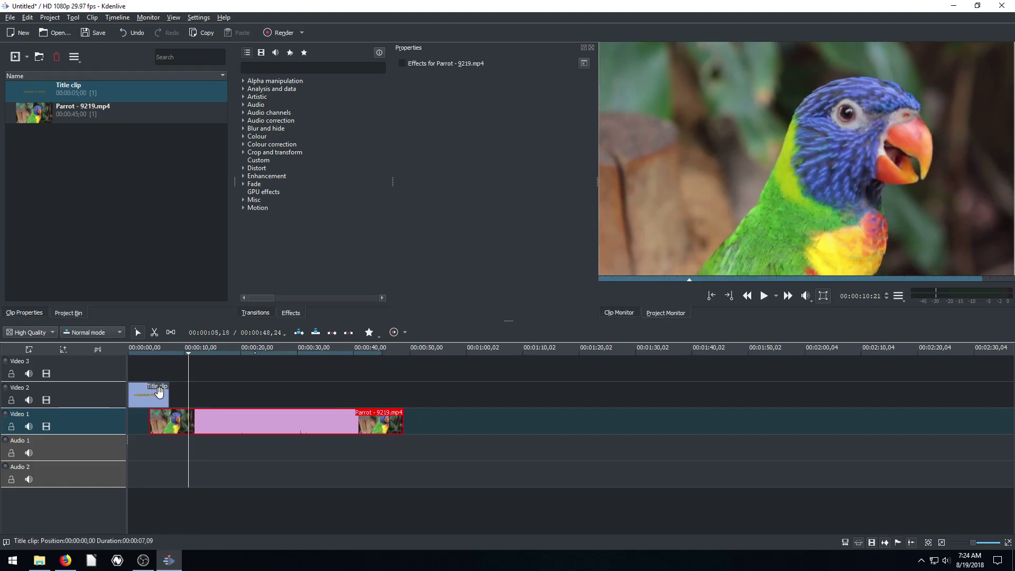
pyautogui.moveTo(186, 350); pyautogui.dragTo(131, 357)
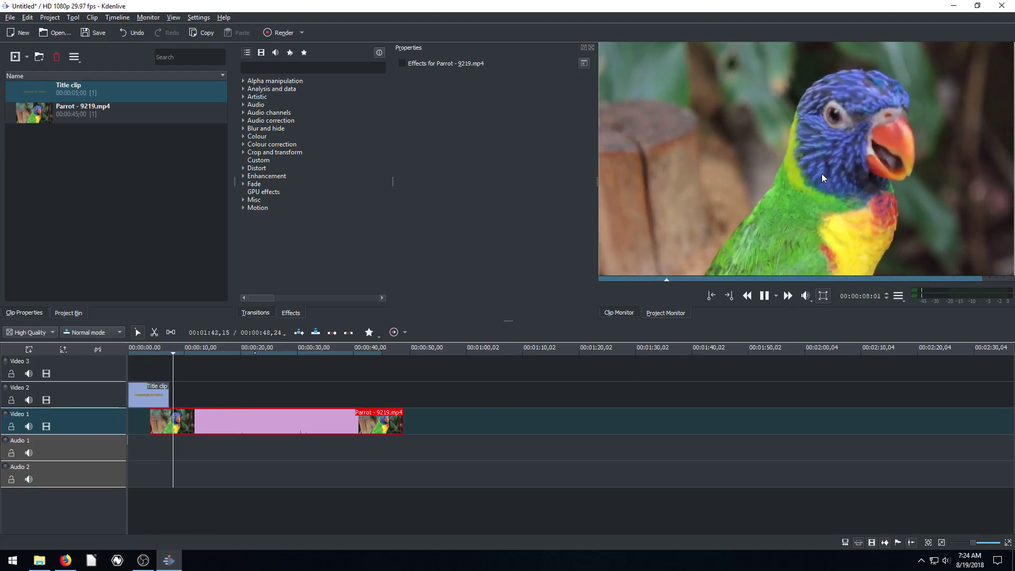
pyautogui.click(764, 295)
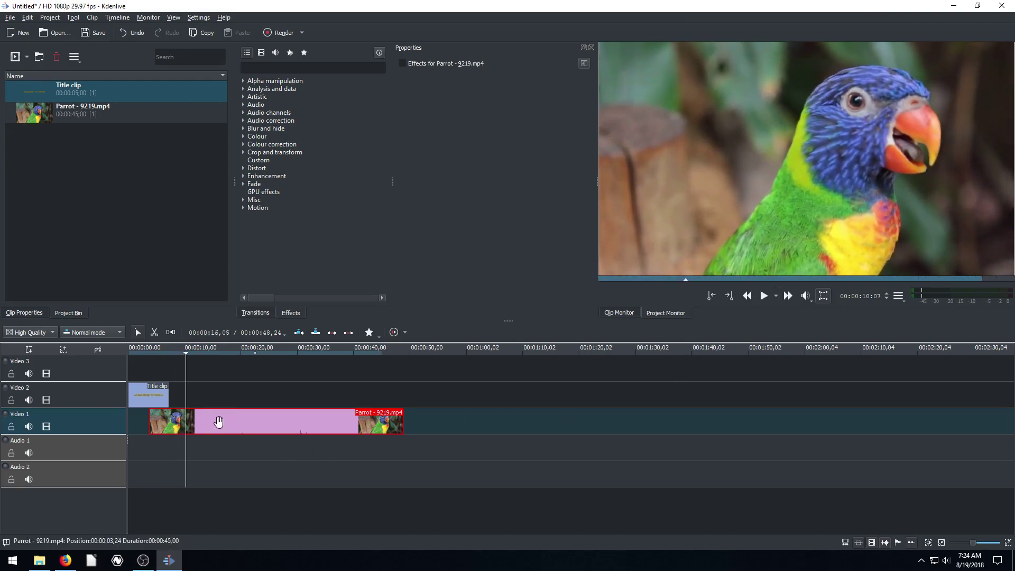
pyautogui.moveTo(217, 421); pyautogui.dragTo(237, 421)
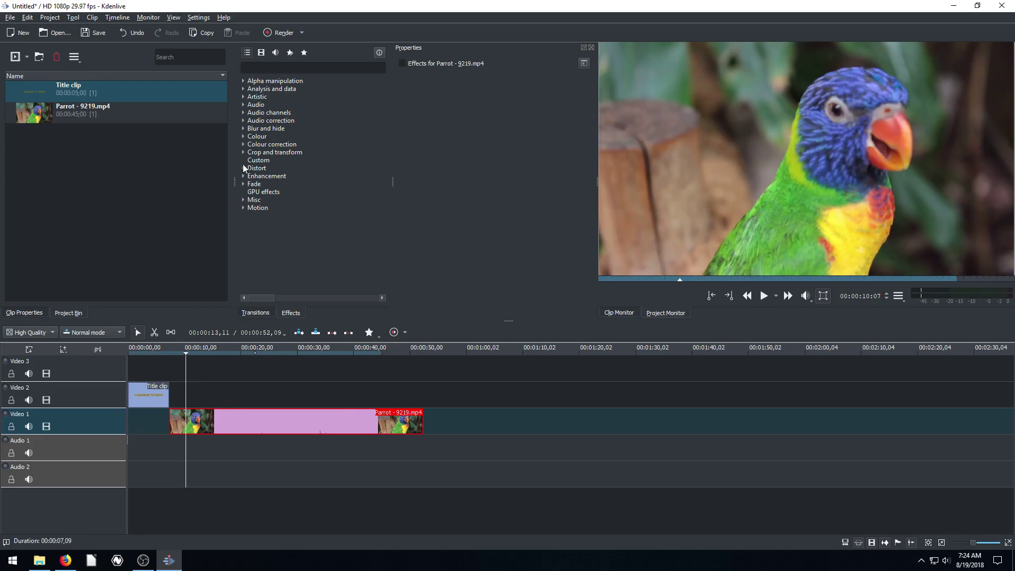
# - Apply a 00:00:02,15 Fade from Black to the parrot clip and preview the transition from the title
pyautogui.click(241, 184)
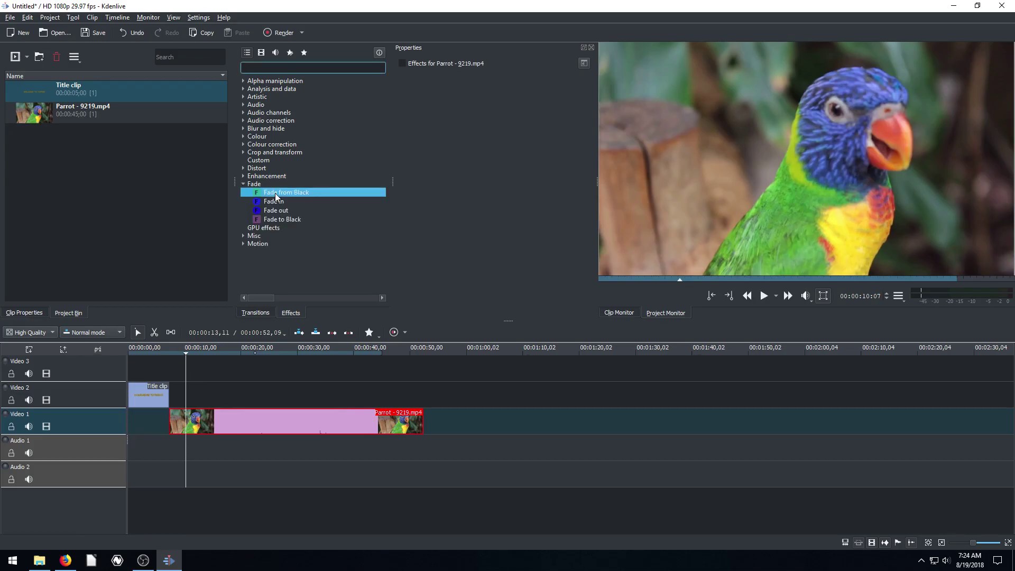
pyautogui.moveTo(284, 192); pyautogui.dragTo(200, 416)
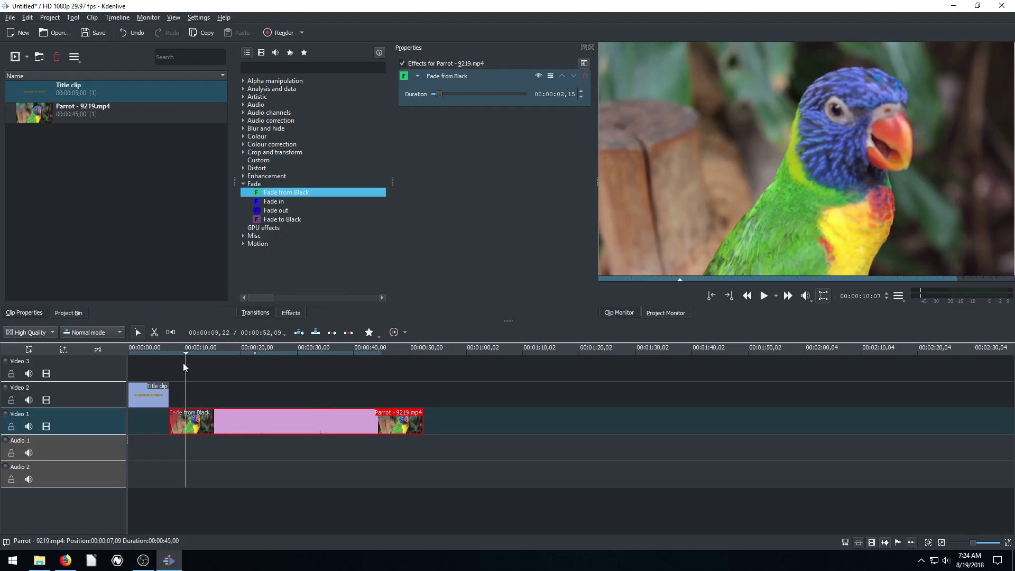
pyautogui.click(158, 353)
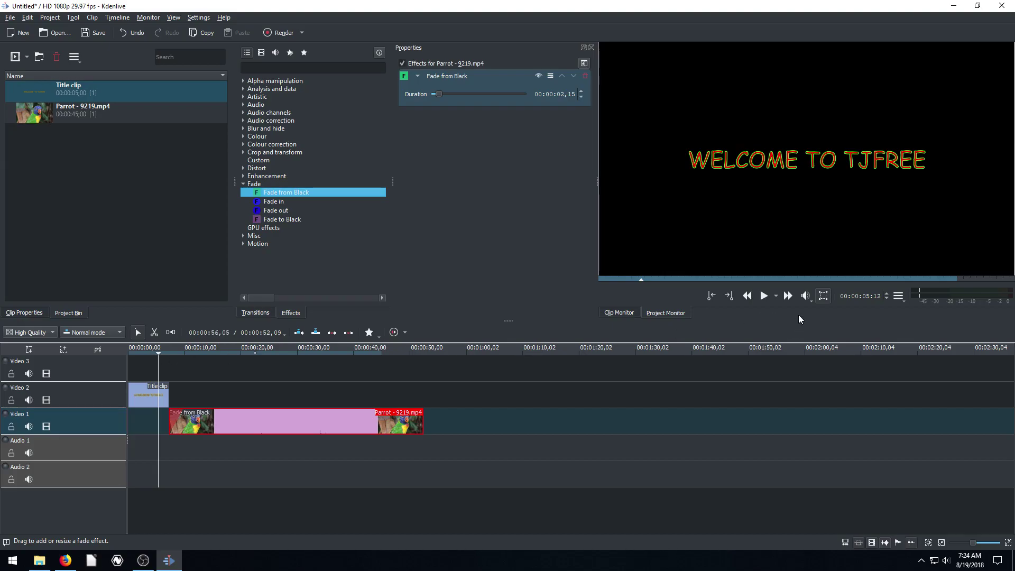
pyautogui.click(154, 358)
pyautogui.click(764, 295)
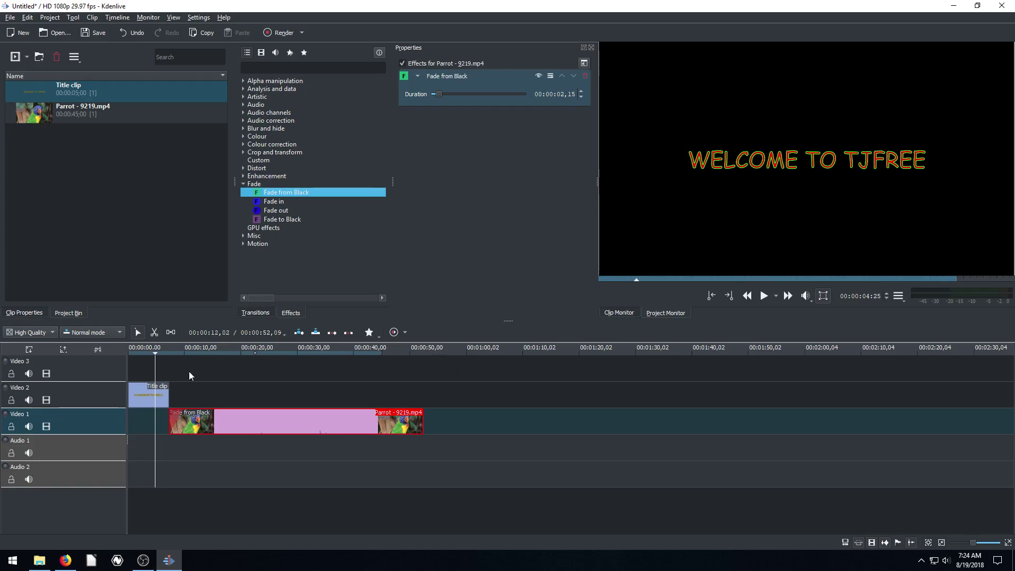
pyautogui.click(142, 359)
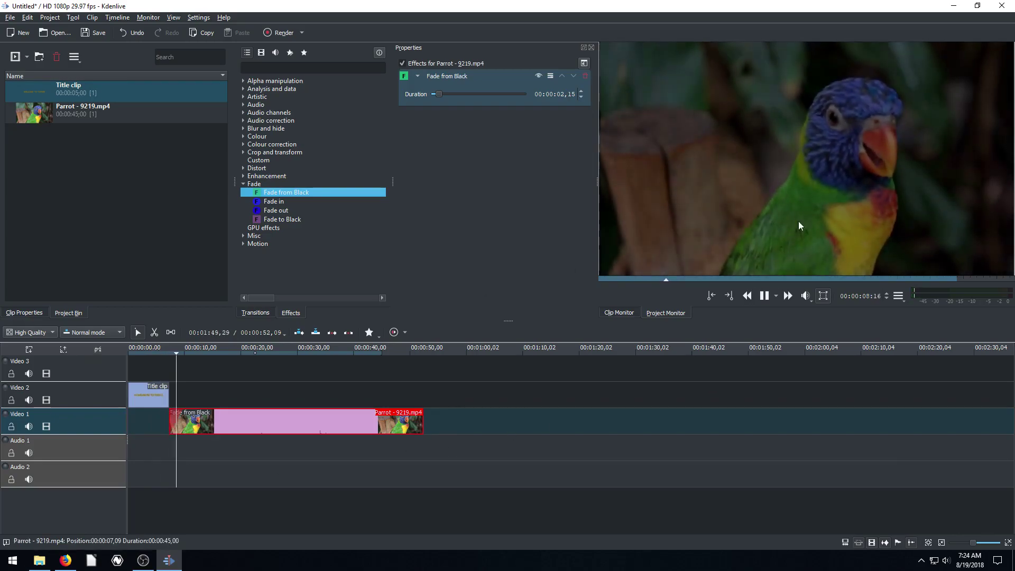
pyautogui.click(790, 240)
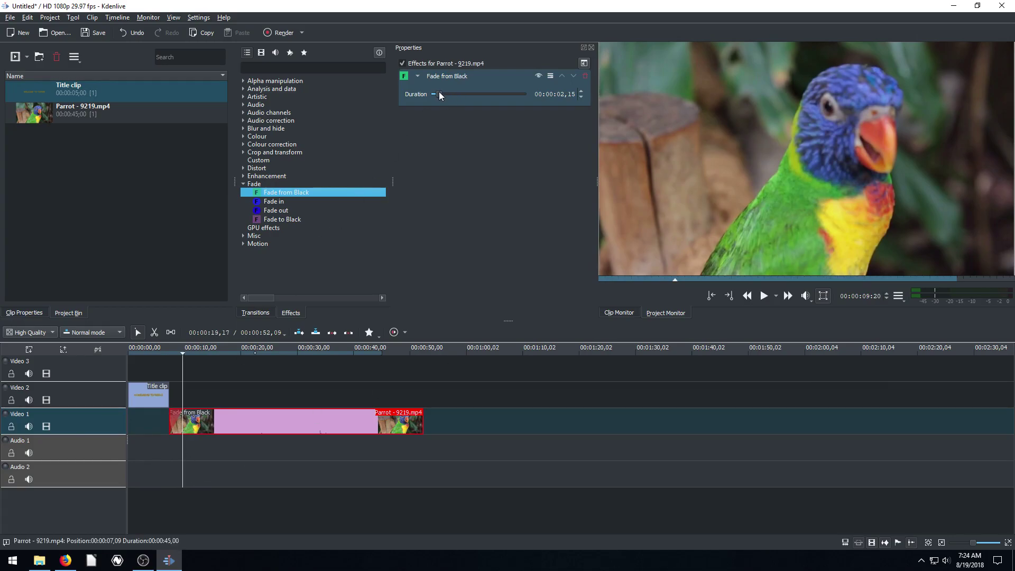
# - Extend Fade from Black to 00:00:03,22, add a matching 00:00:03,22 Fade to Black, and preview the ending
pyautogui.moveTo(440, 91)
pyautogui.mouseDown()
pyautogui.moveTo(476, 92)
pyautogui.moveTo(441, 97)
pyautogui.mouseUp()
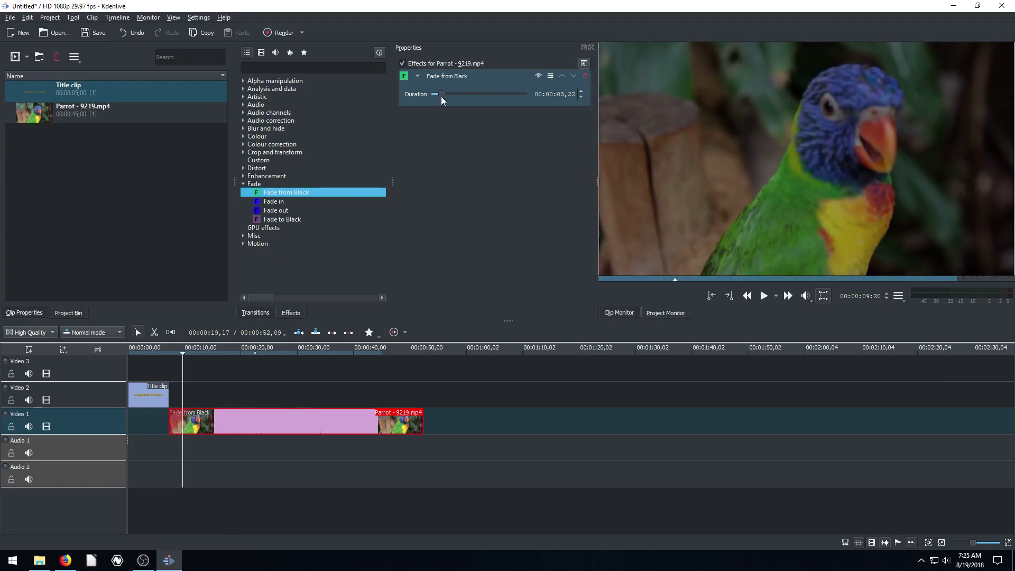
pyautogui.moveTo(255, 219); pyautogui.dragTo(284, 426)
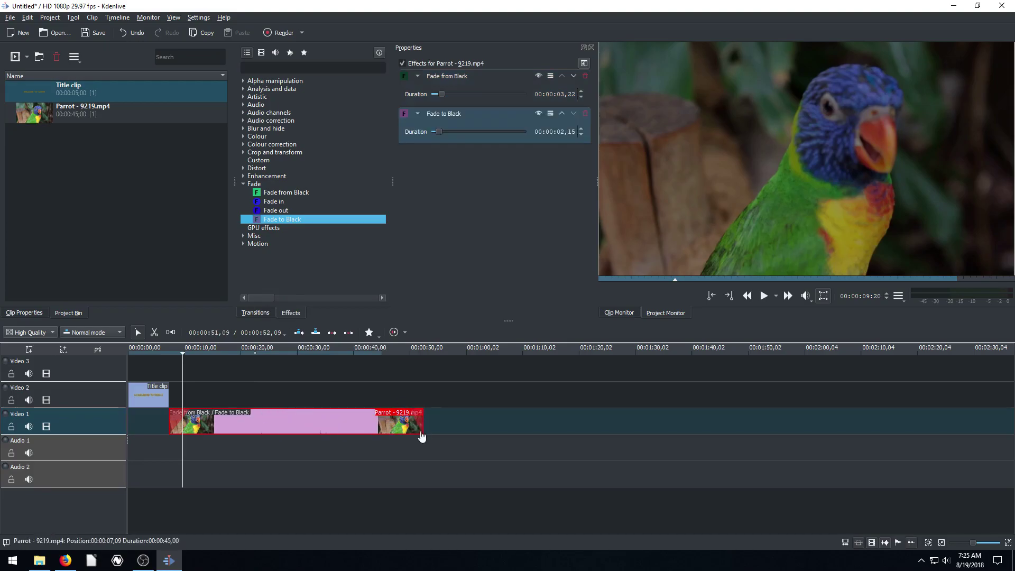
pyautogui.moveTo(436, 132)
pyautogui.mouseDown()
pyautogui.moveTo(457, 131)
pyautogui.moveTo(439, 134)
pyautogui.mouseUp()
pyautogui.click(376, 354)
pyautogui.click(764, 296)
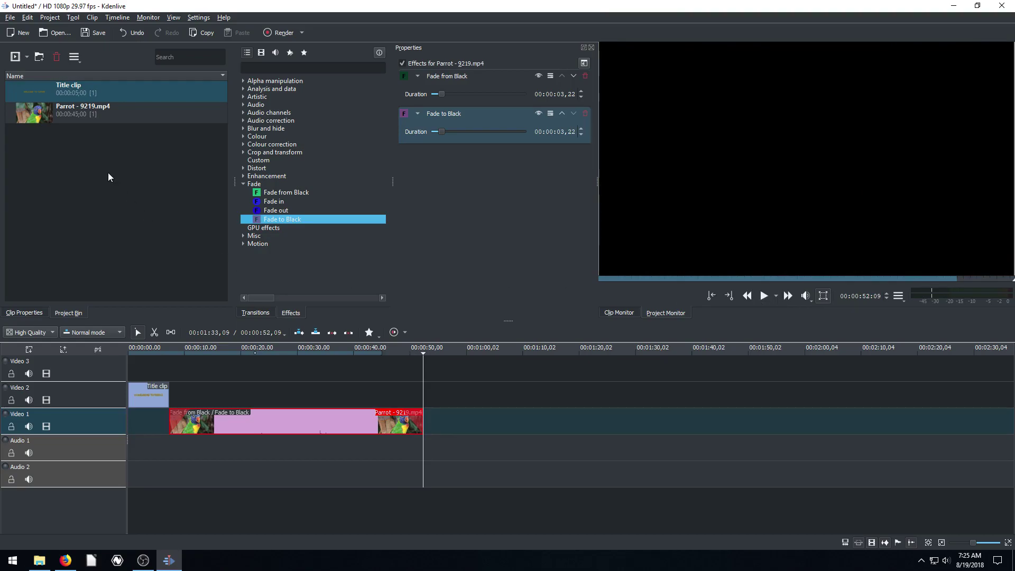
pyautogui.click(26, 55)
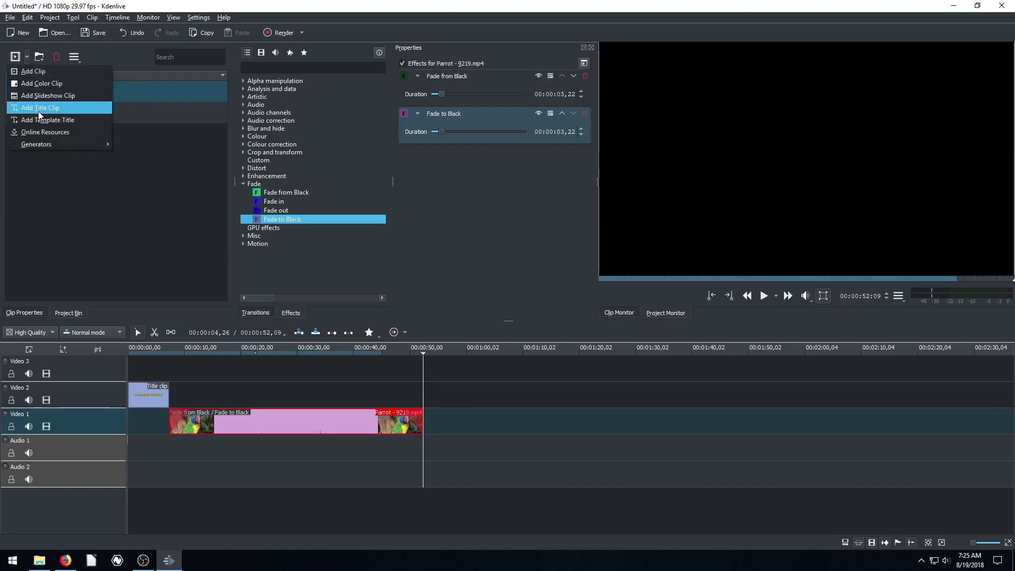
pyautogui.click(28, 57)
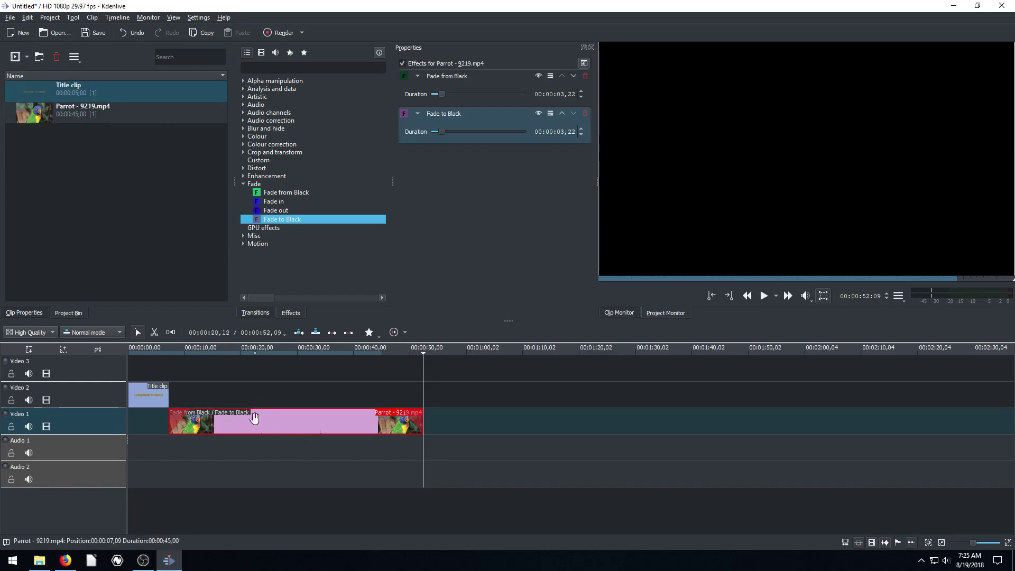